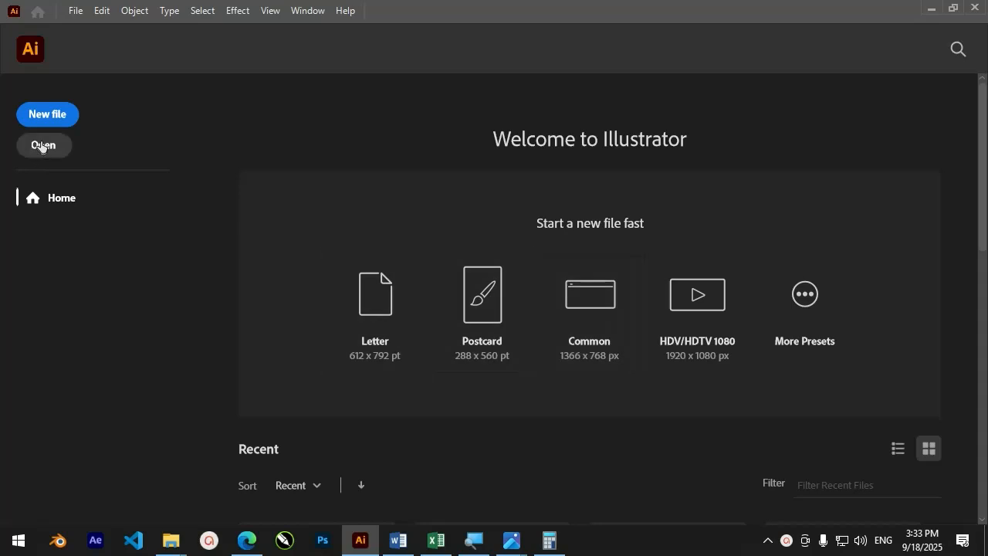
Step: Create a new portrait A4 document, 8.27 x 11.69 in, from the recent presets
click(43, 116)
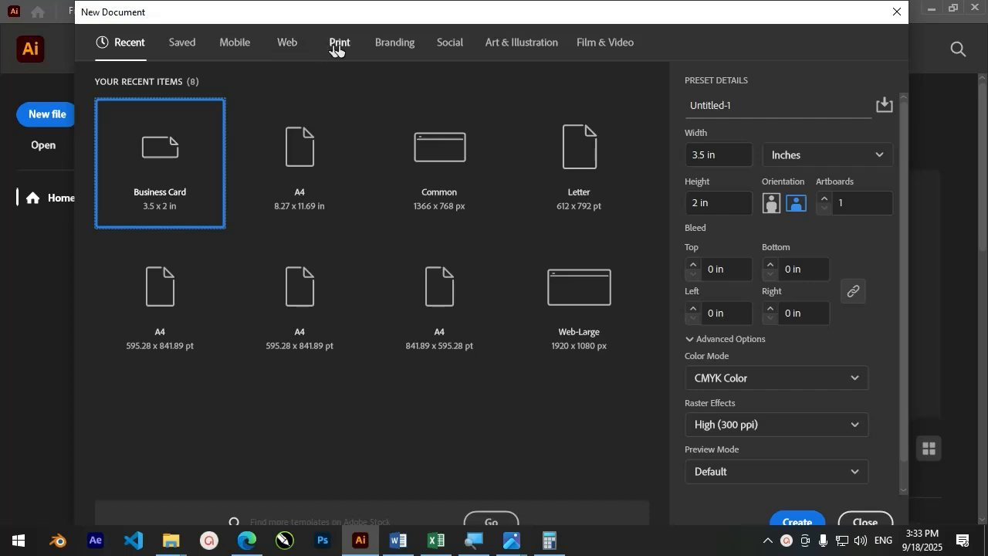
click(313, 150)
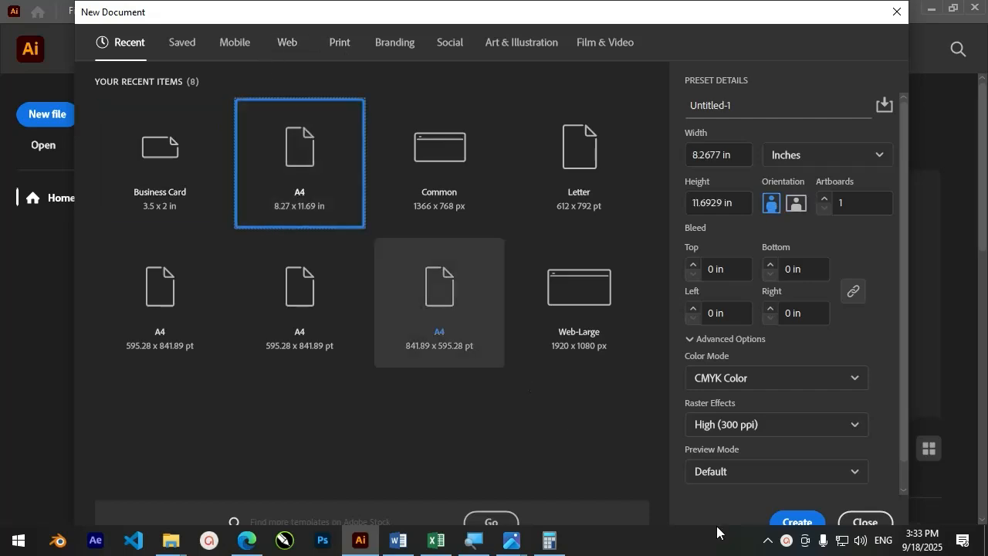
click(809, 524)
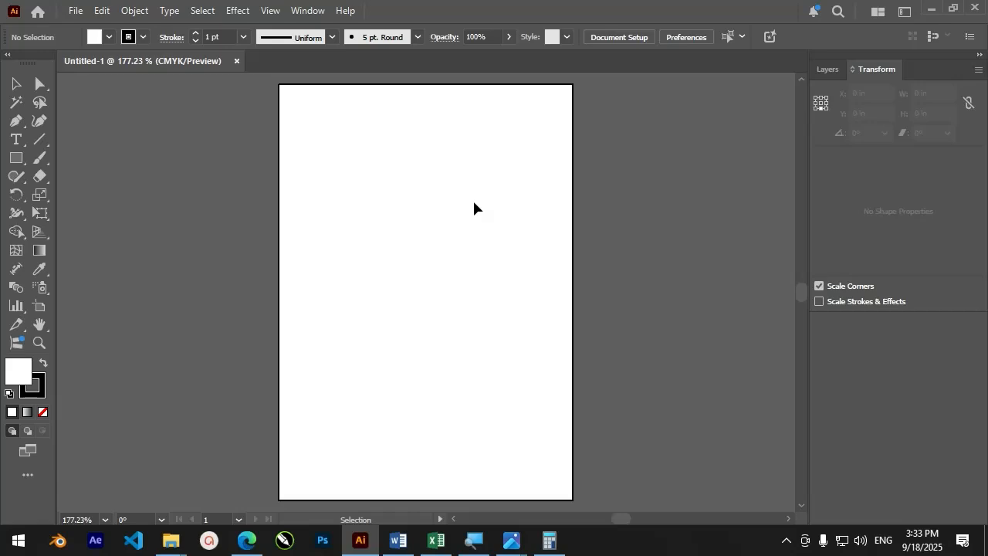
Step: Set the fill to none and draw an ellipse about 2.6 in wide and 3.5 in high in the page's upper left area
click(108, 36)
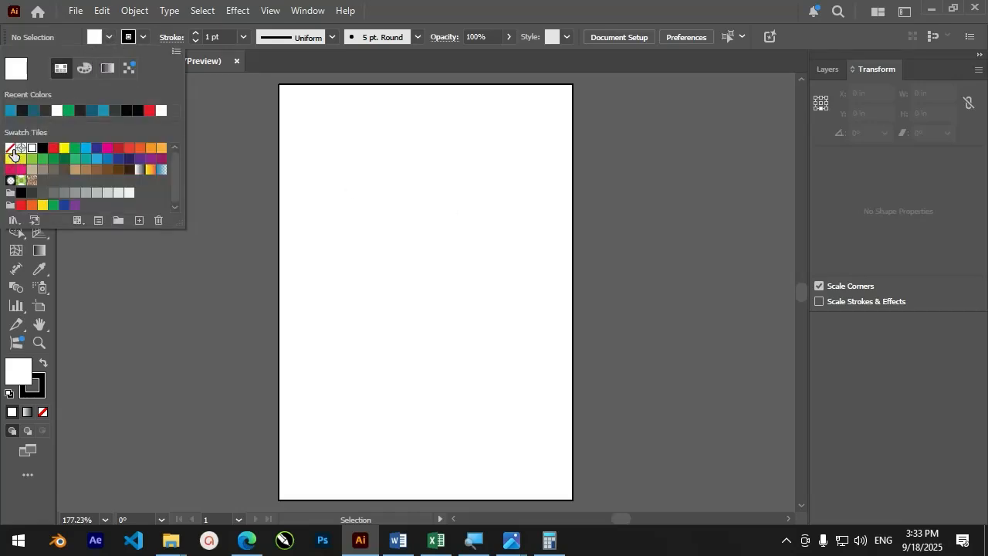
click(10, 147)
click(362, 188)
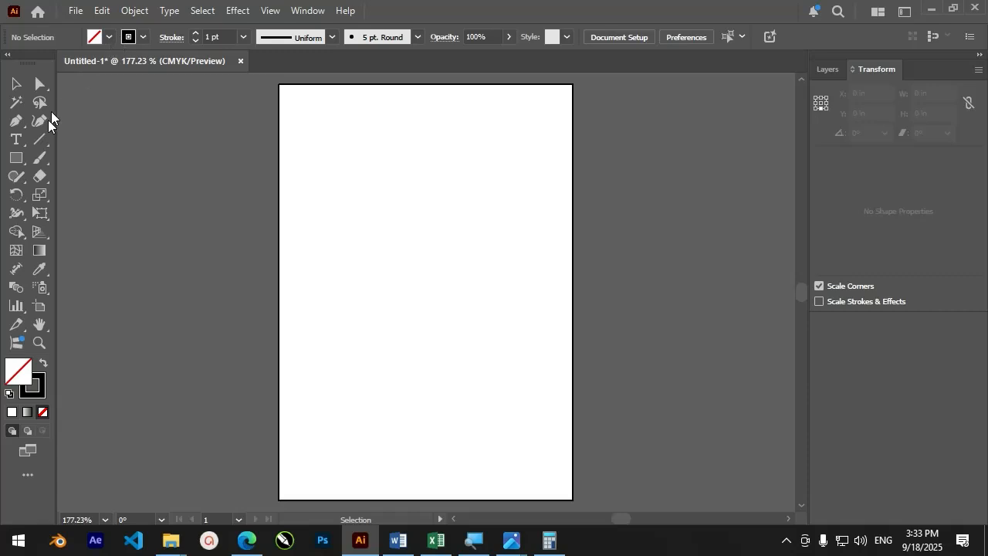
drag(21, 162, 65, 193)
drag(292, 168, 385, 292)
click(17, 85)
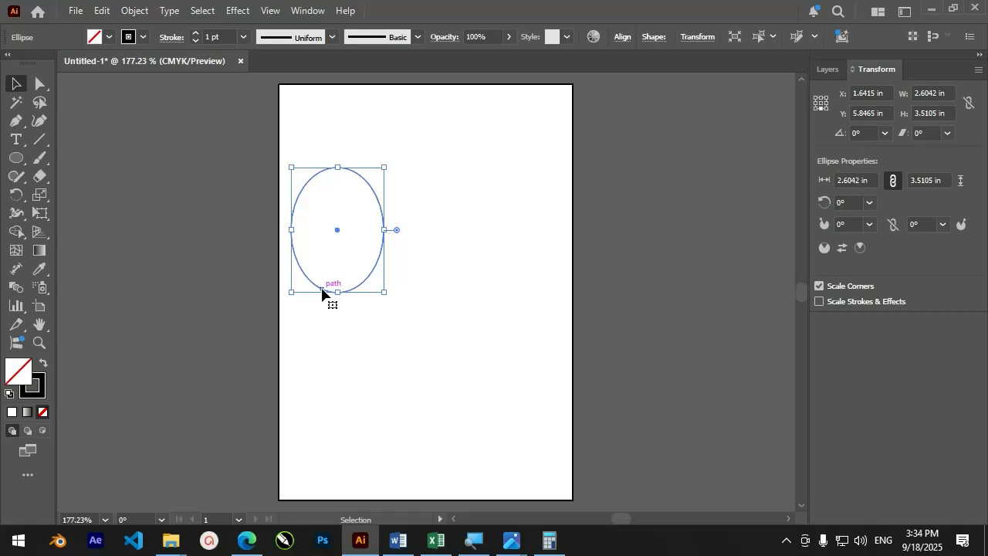
Step: Duplicate the ellipse horizontally with an overlap and remove both outer crescents with Shape Builder, keeping only the leaf-shaped intersection
drag(322, 292, 360, 292)
click(364, 325)
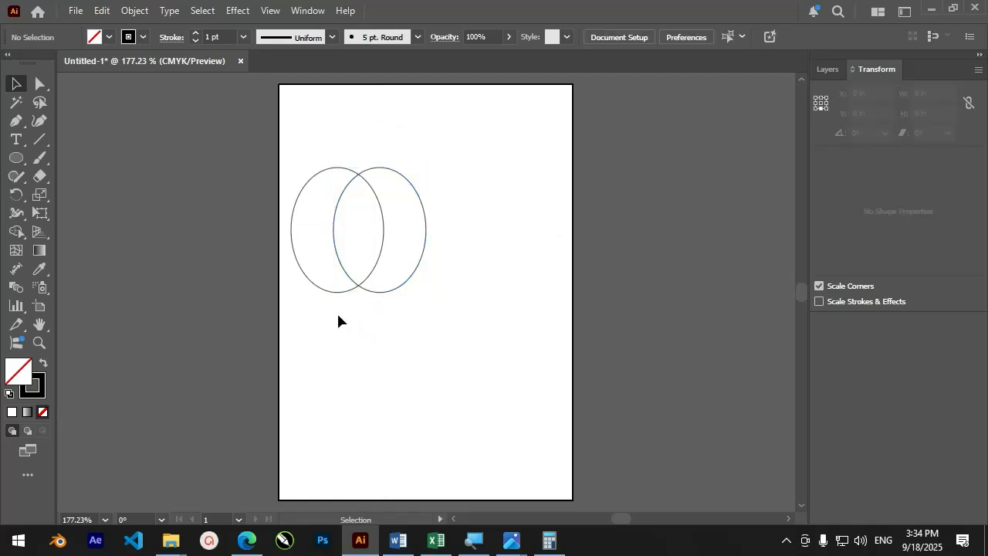
drag(337, 315, 406, 267)
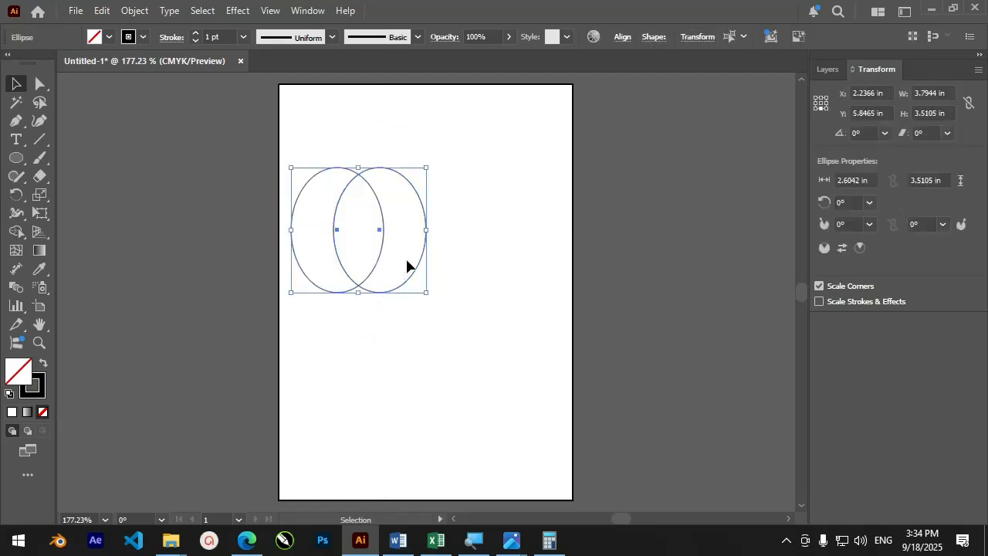
click(17, 232)
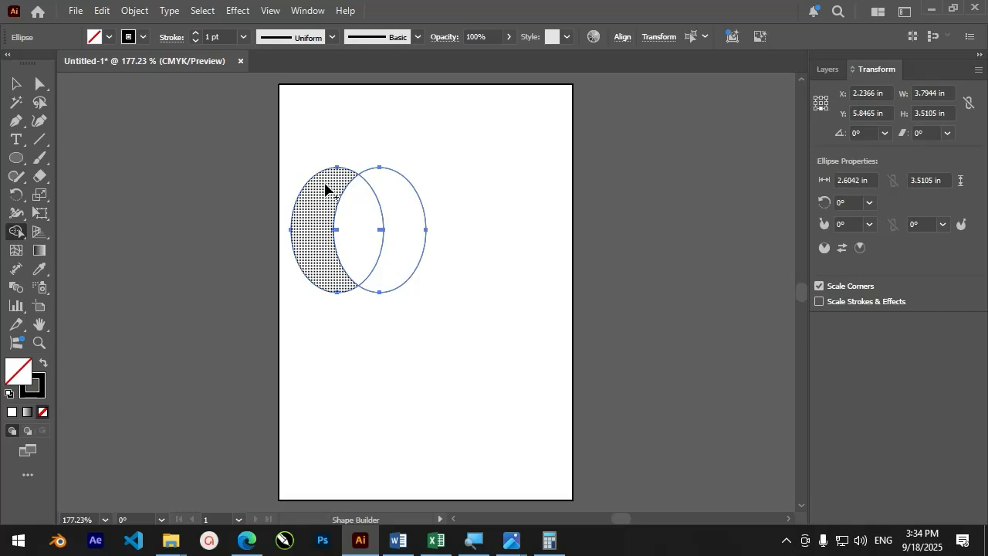
alt+click(325, 189)
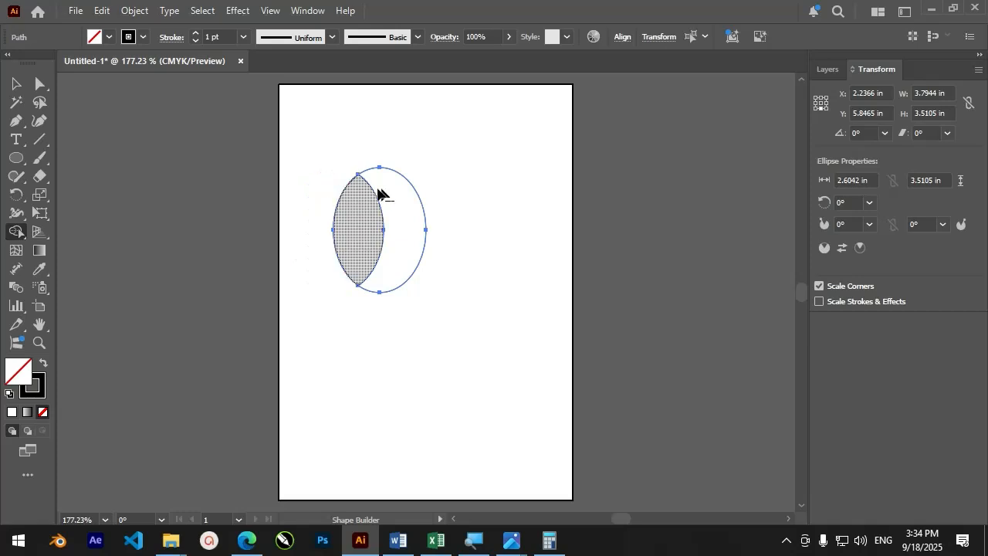
alt+click(408, 198)
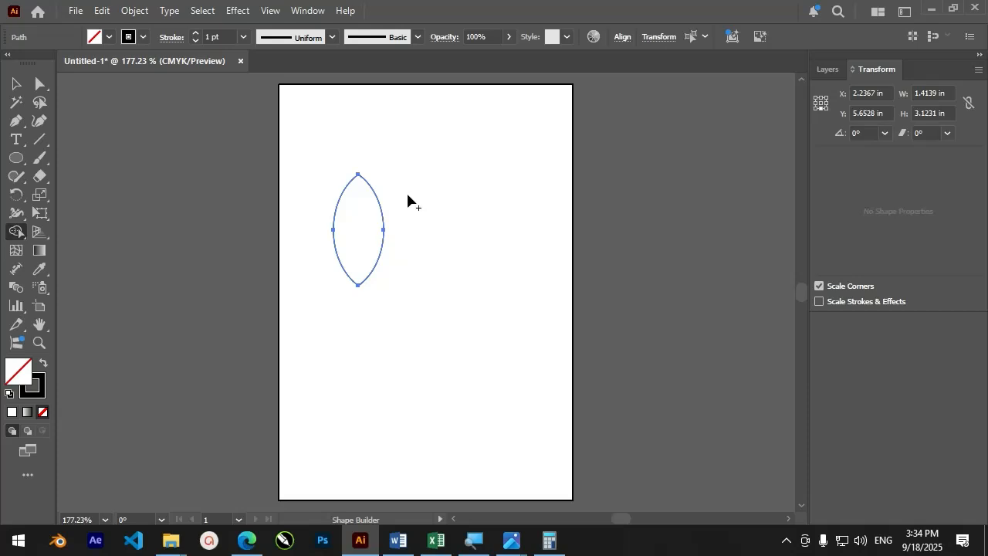
Step: Move the leaf shape toward the page's left edge and resize it to about 1.39 x 3.04 in
click(15, 83)
drag(363, 186, 328, 190)
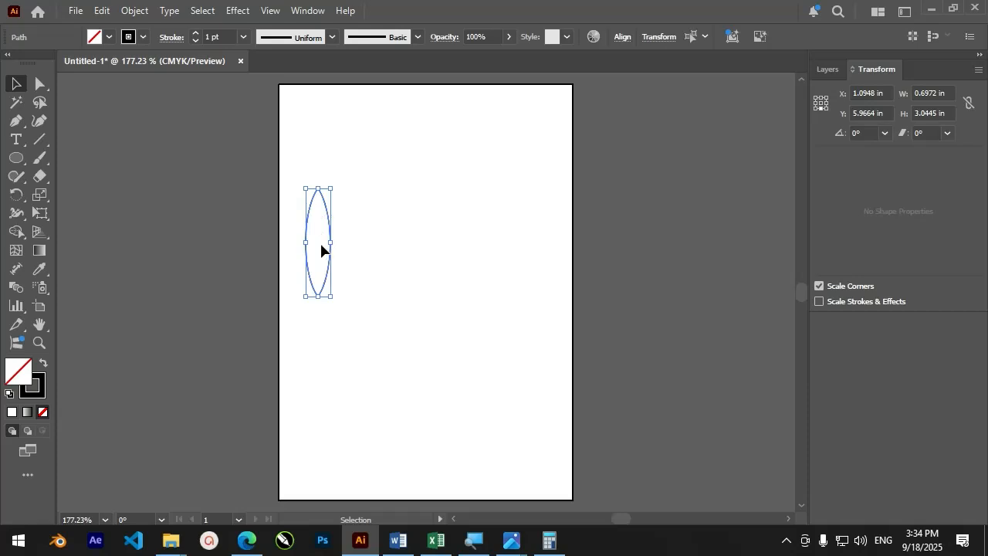
drag(330, 242, 358, 242)
click(389, 239)
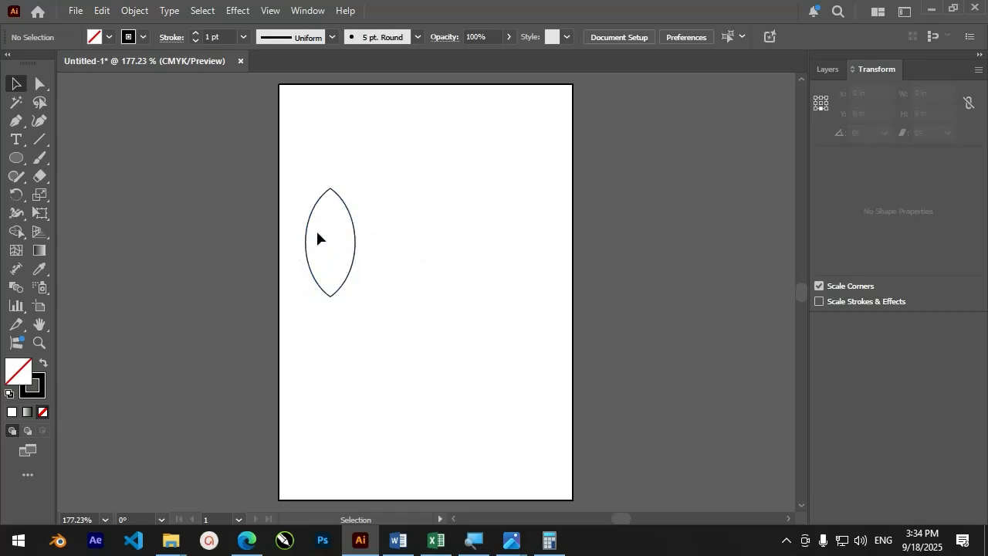
Step: Try to stretch an overlapping copy of the leaf to the right, and undo it
click(355, 241)
drag(357, 242, 370, 242)
click(382, 246)
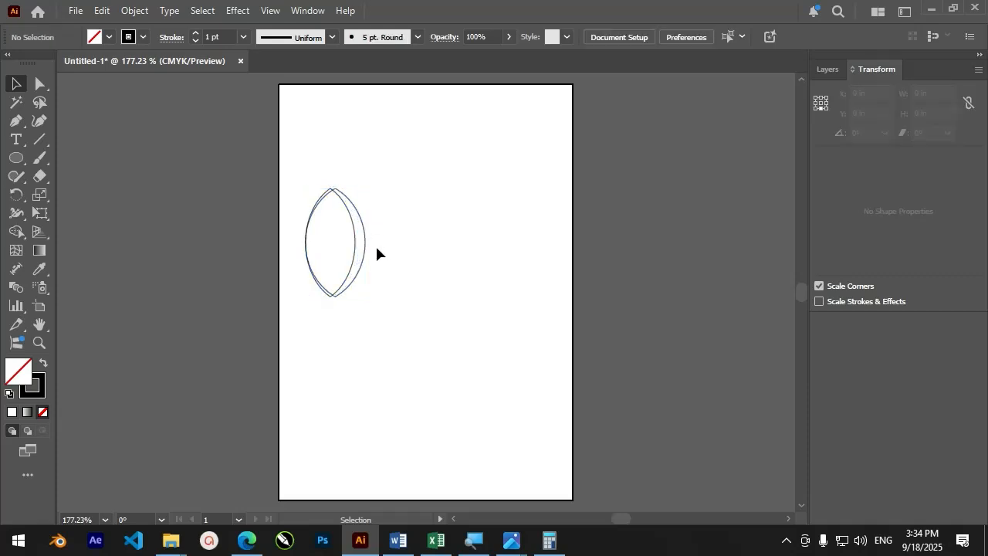
key(ctrl+z)
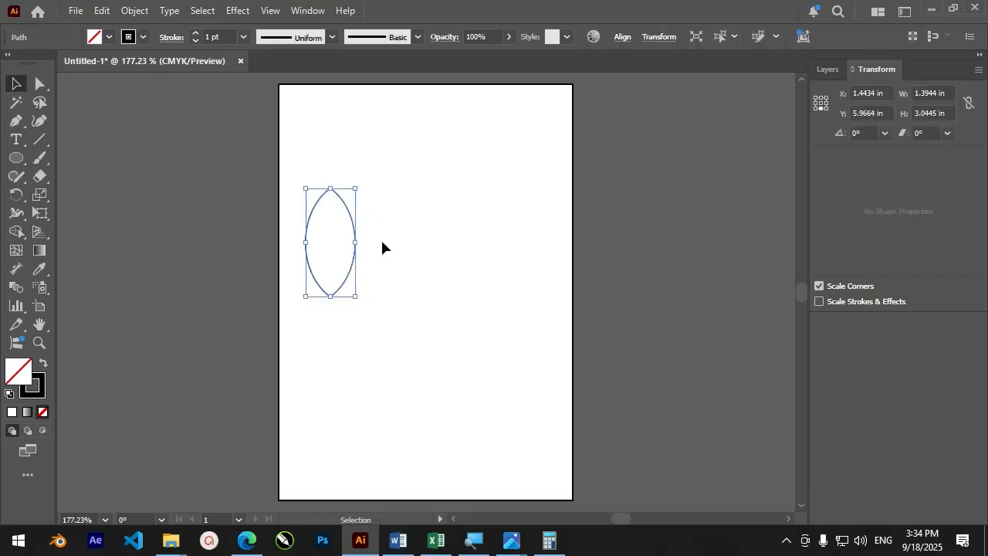
Step: Replace the leaf with a copy about 1.24 in wide and duplicate it twice to the right in an evenly spaced row
drag(356, 241, 430, 227)
click(357, 241)
key(Delete)
drag(433, 237, 373, 243)
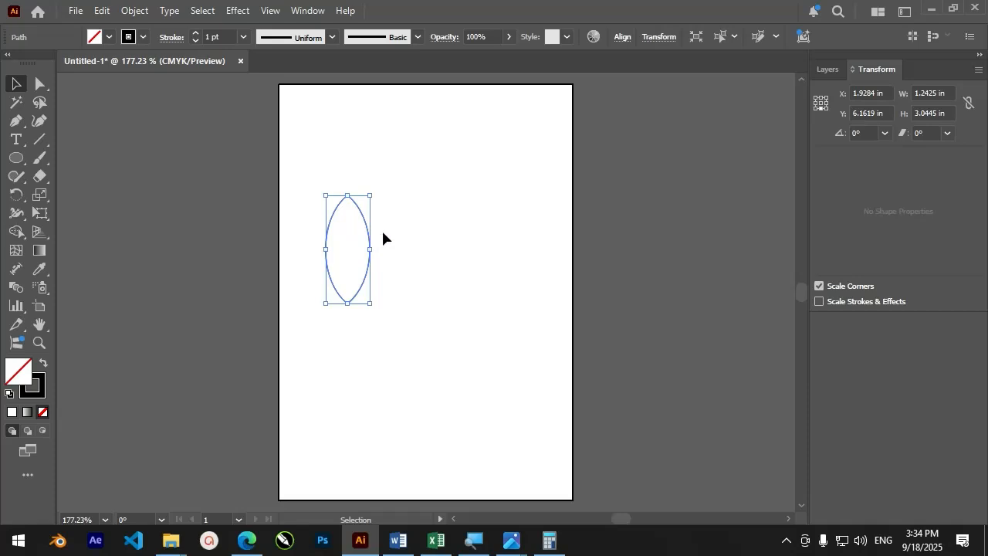
drag(370, 232, 427, 239)
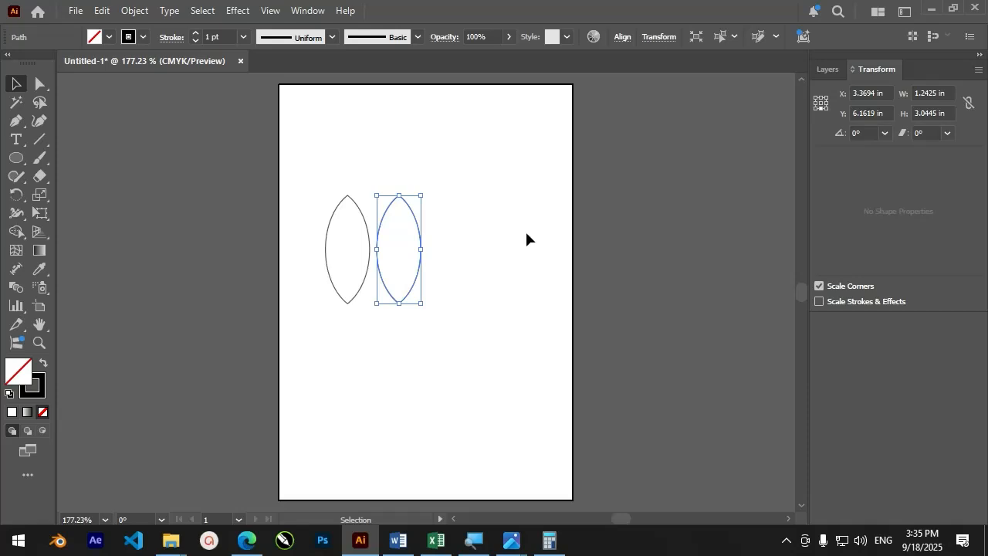
key(ctrl+d)
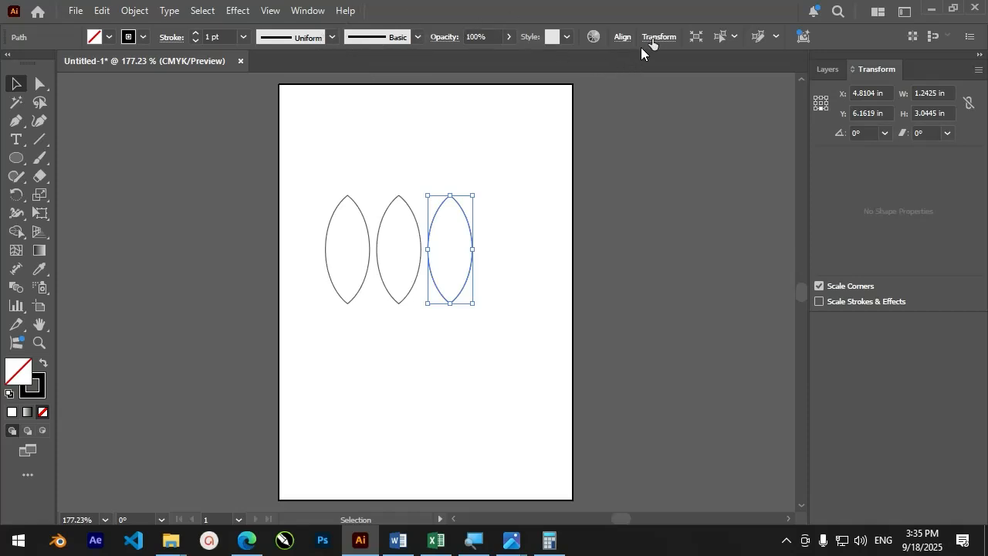
Step: Try rotating the rightmost leaf by 42° and moving it right, and undo both changes
click(659, 38)
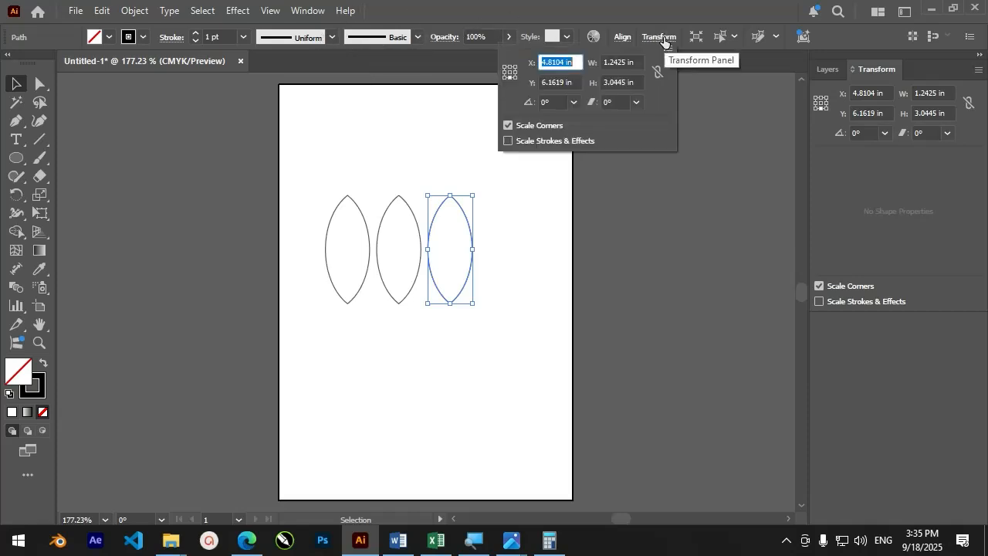
click(559, 103)
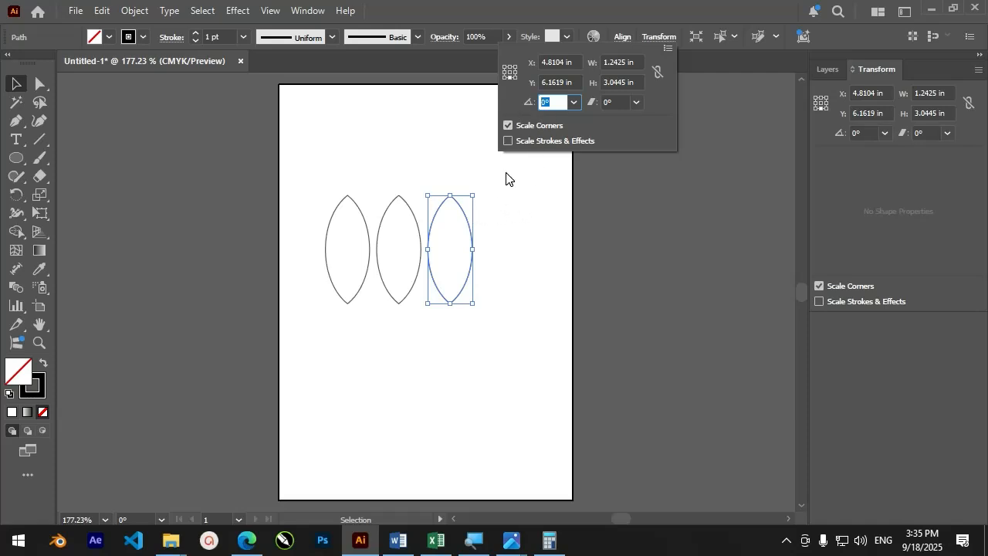
text(42)
key(Return)
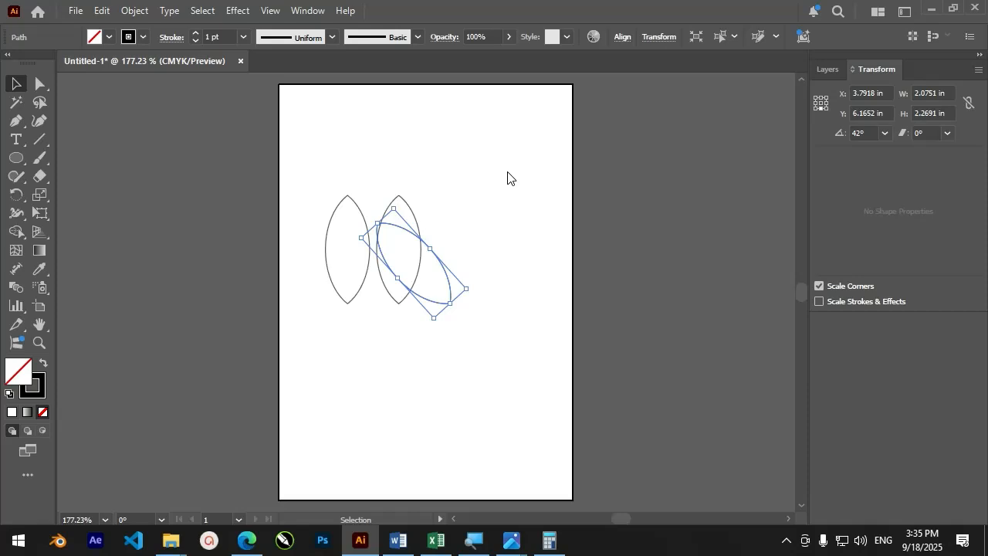
drag(441, 266, 506, 240)
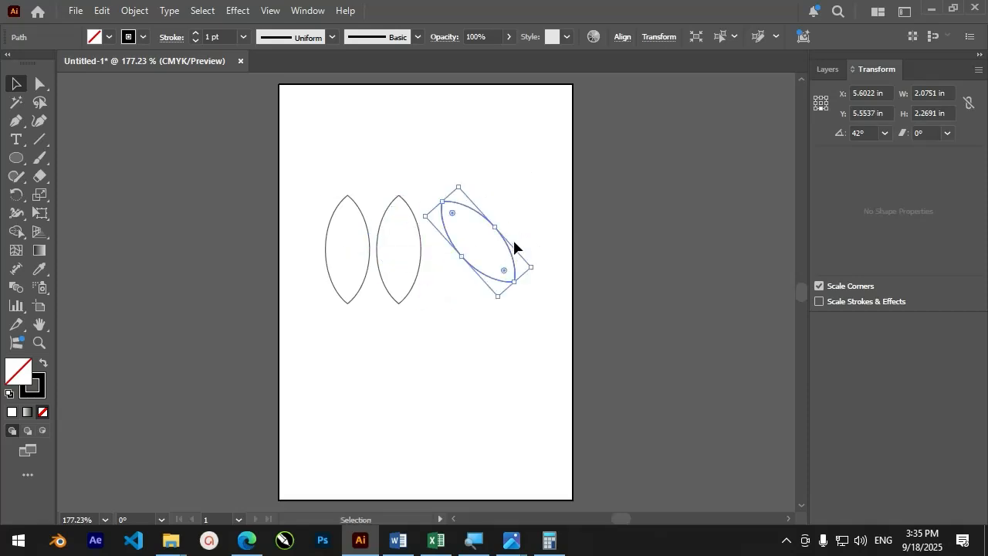
key(ctrl+z)
key(ctrl+z)
key(ctrl+z)
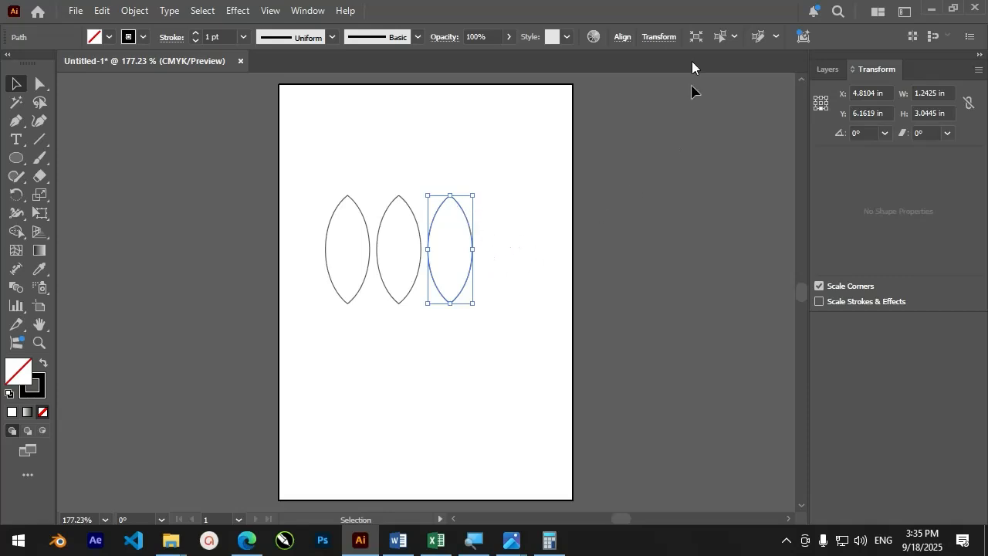
Step: Rotate the rightmost leaf by -42° around its centre
click(660, 37)
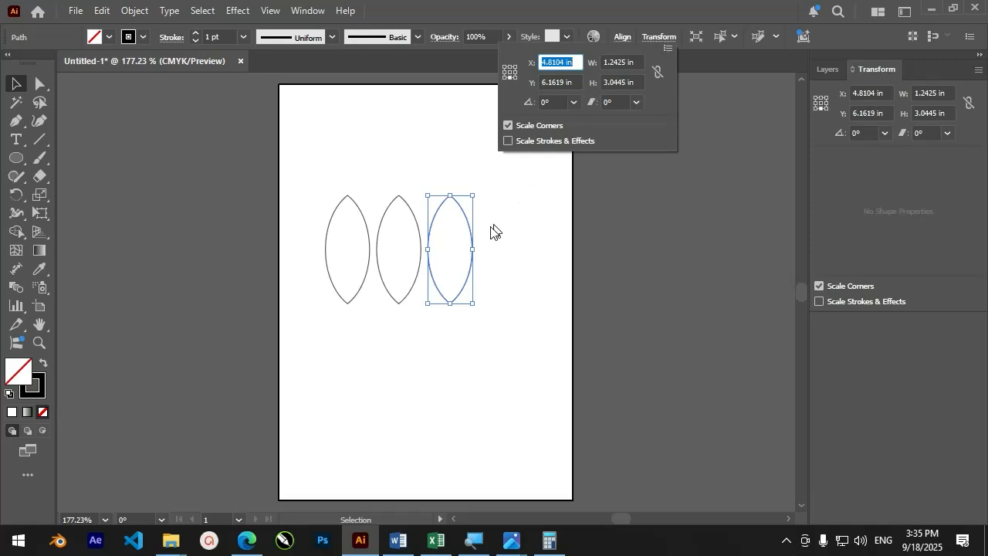
click(466, 217)
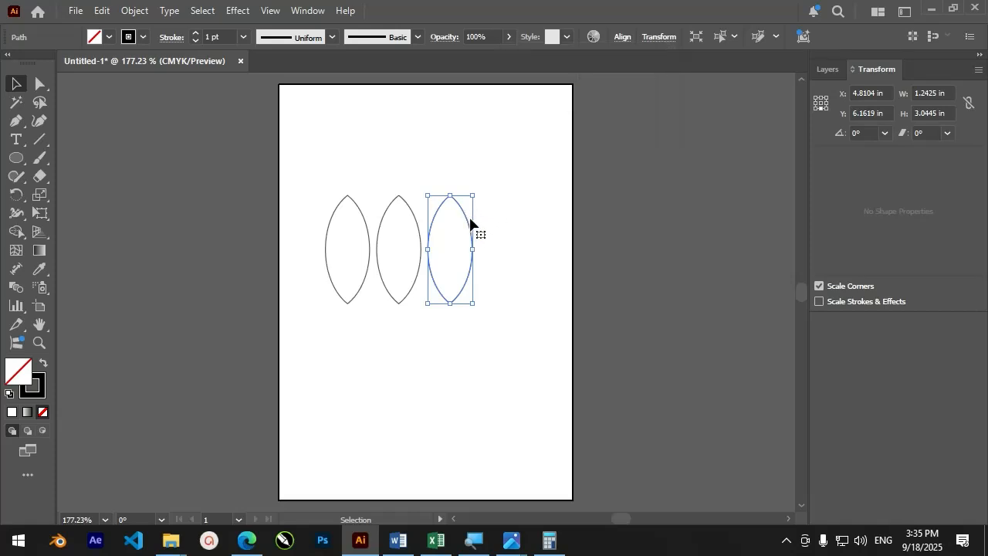
key(r)
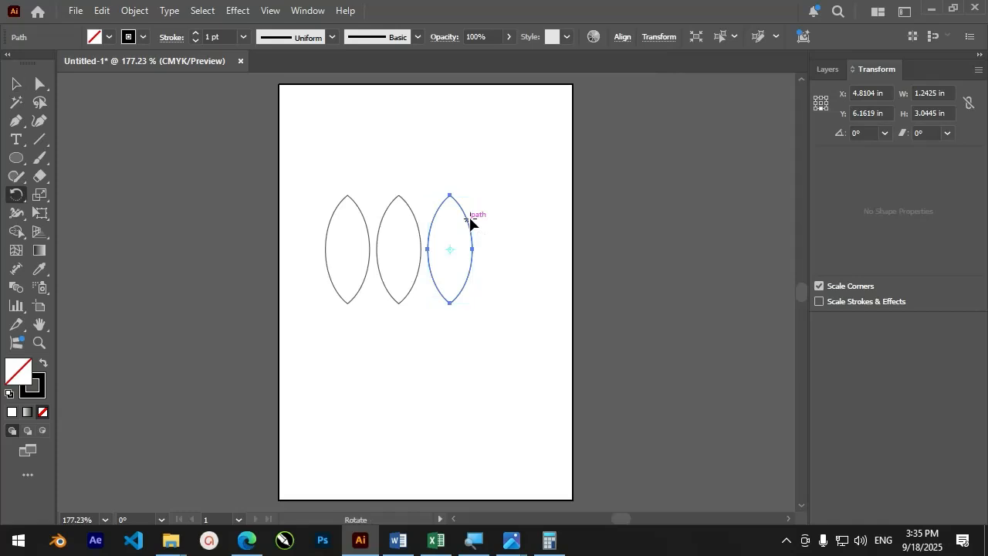
key(Return)
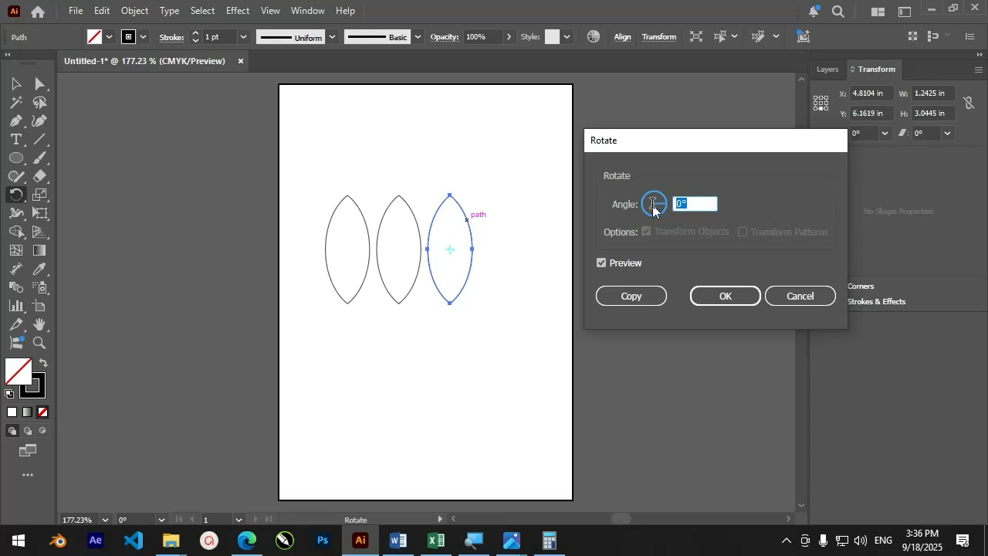
text(-42)
key(Return)
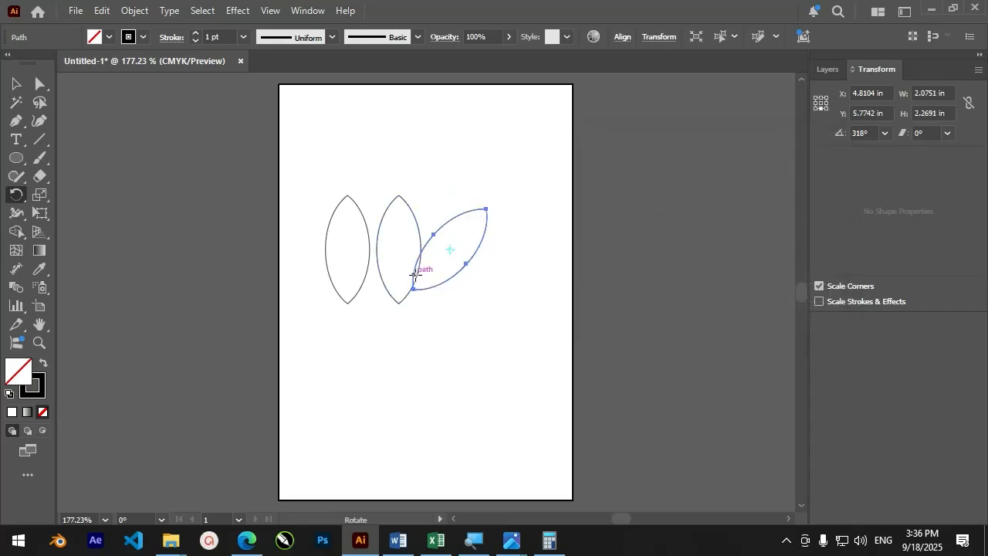
Step: Rotate the leftmost leaf by 42° around its centre
click(16, 83)
click(353, 224)
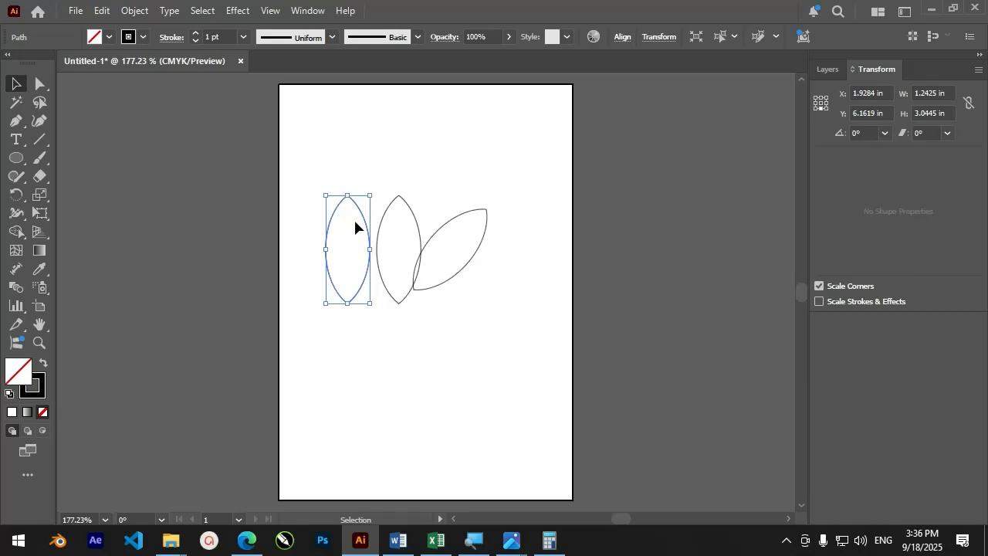
key(r)
key(Return)
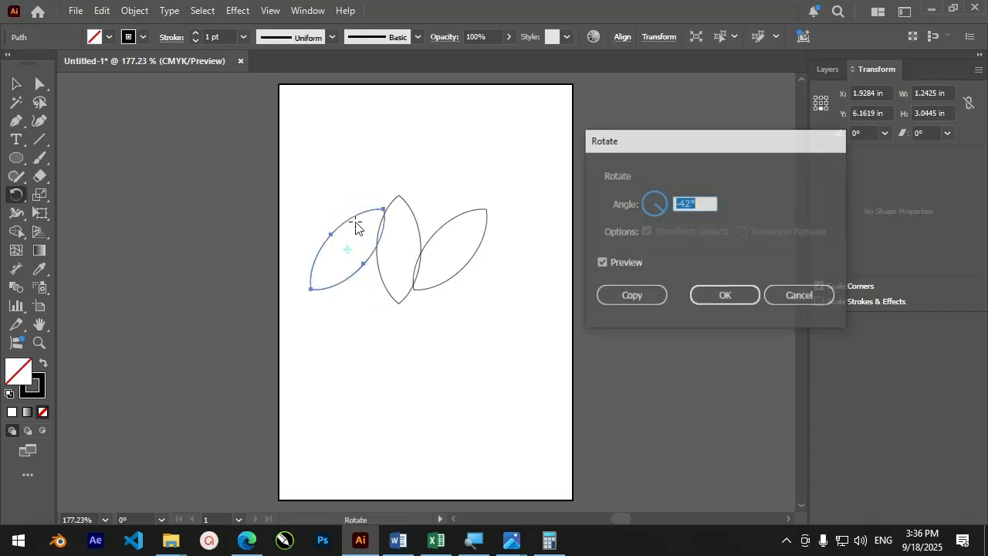
text(42)
key(Return)
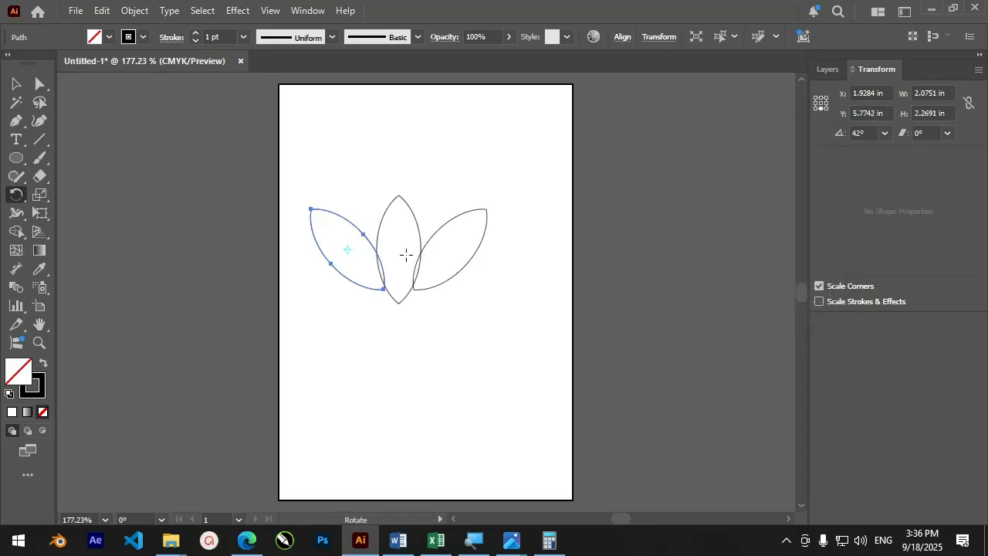
Step: Move the middle leaf straight up to about Y 5.85 in, so its lower tip nearly aligns with the side leaves
click(13, 86)
click(398, 365)
scroll(401, 297, up, 3)
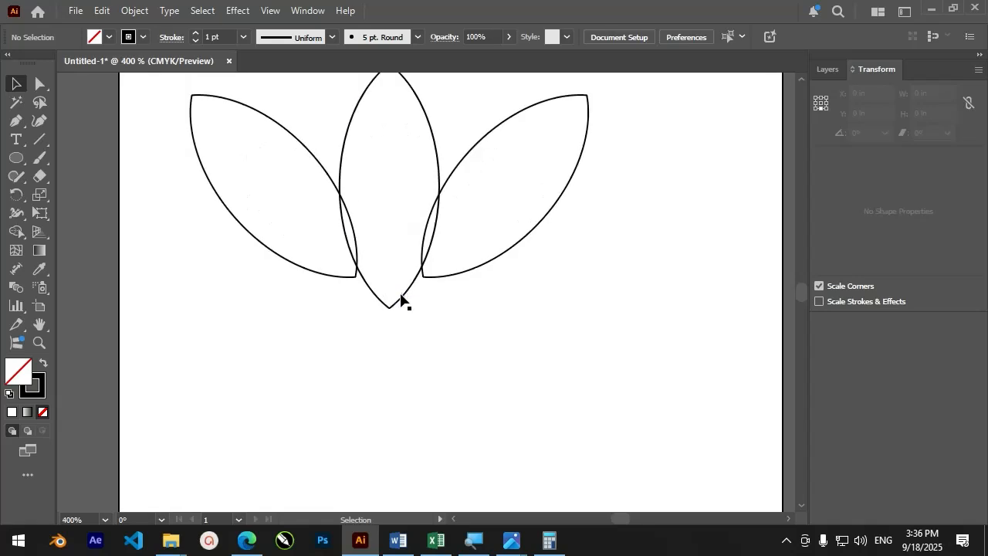
drag(400, 302, 398, 279)
click(296, 321)
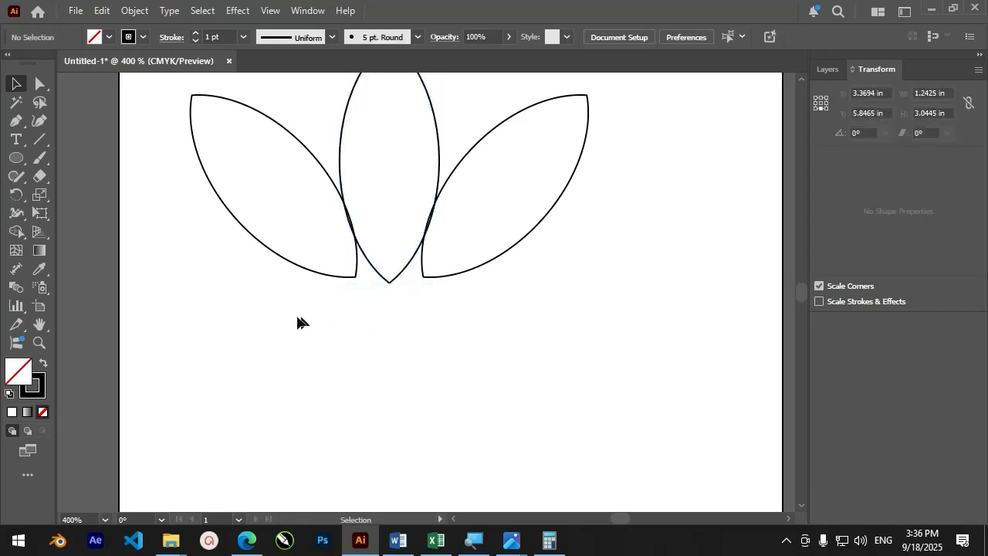
Step: Merge the three overlapping leaves into a single lotus shape with Shape Builder
drag(295, 315, 495, 226)
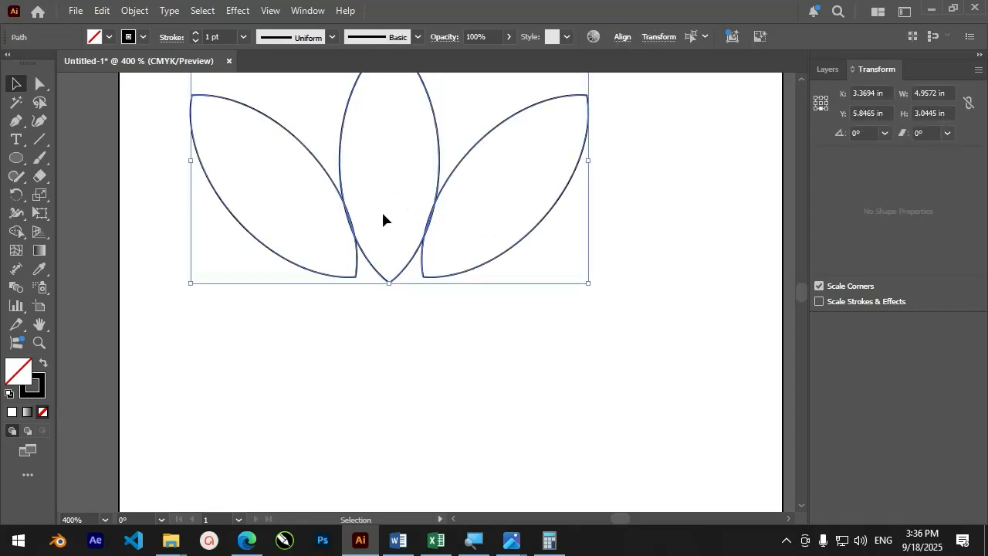
click(18, 230)
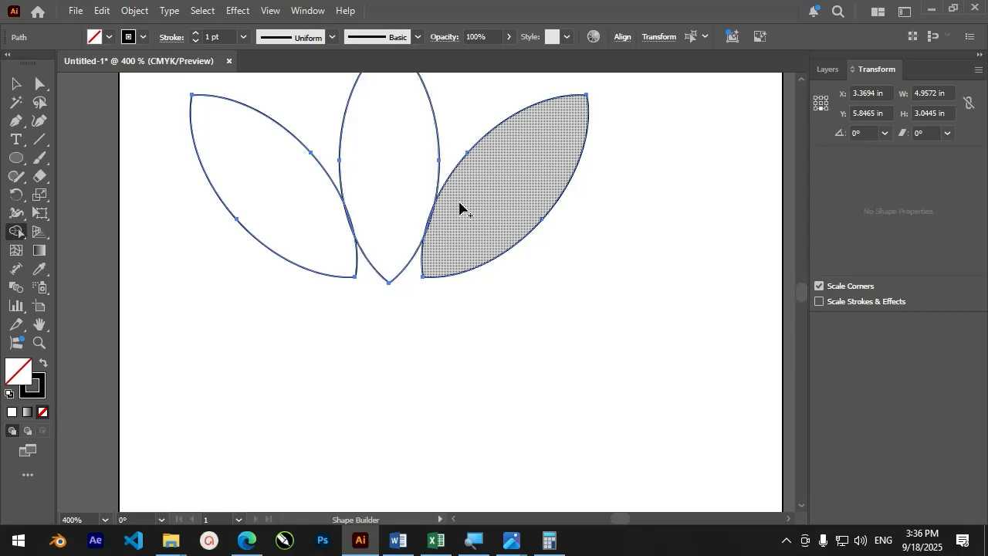
drag(295, 225, 466, 228)
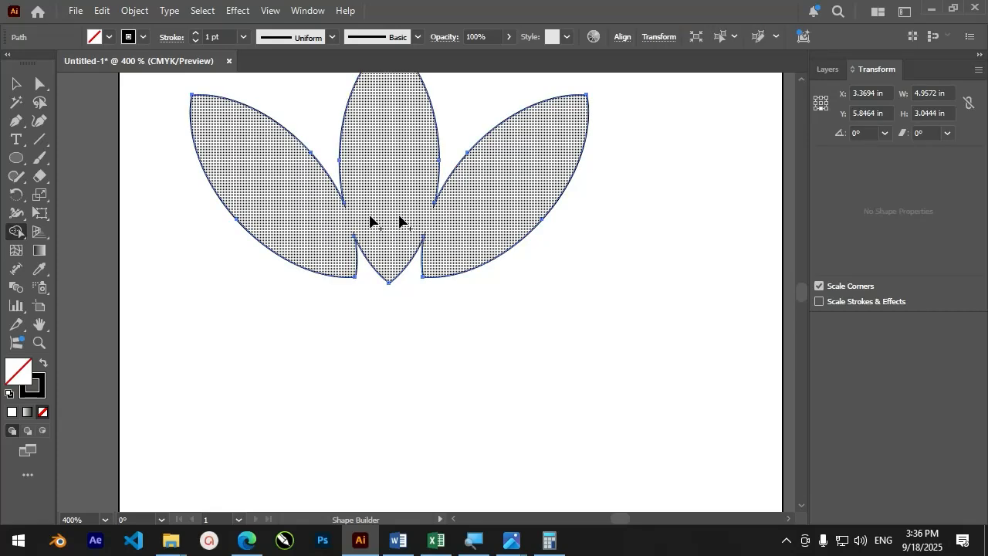
click(15, 84)
click(260, 309)
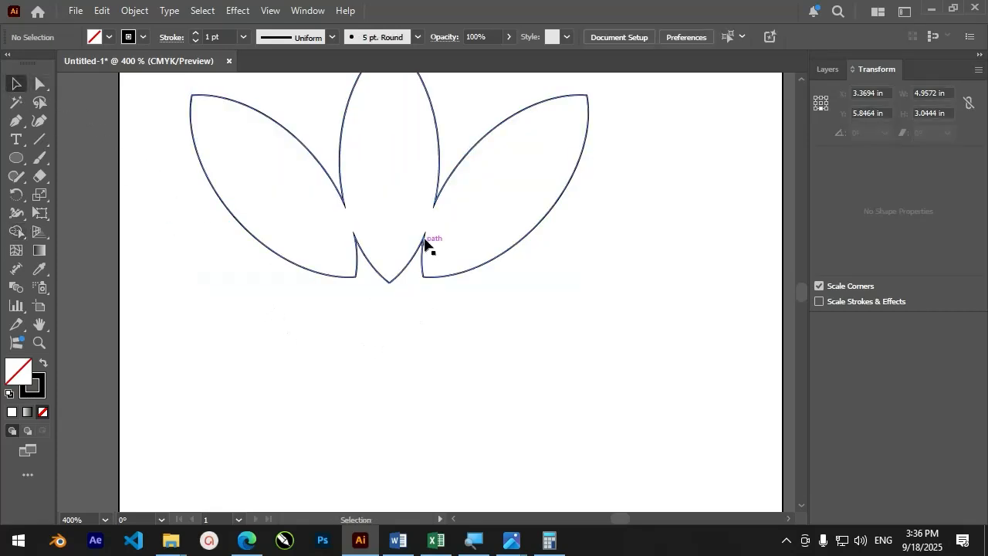
alt+scroll(425, 247, up, 2)
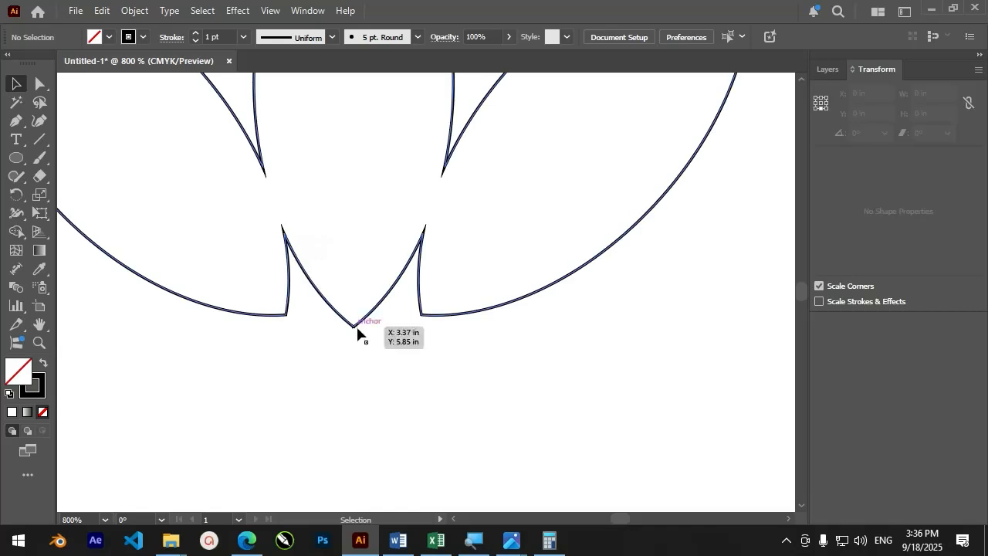
alt+scroll(361, 311, down, 3)
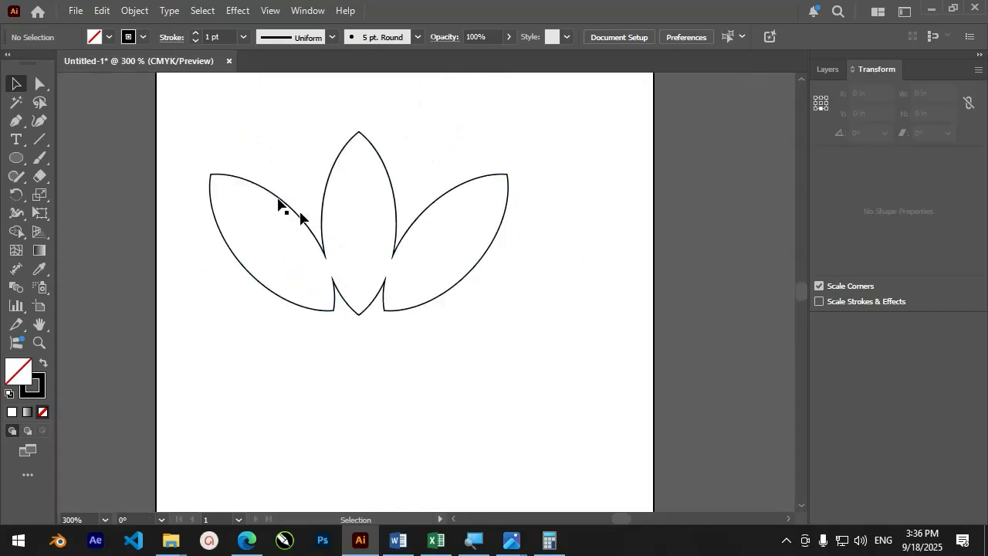
alt+scroll(283, 206, up, 2)
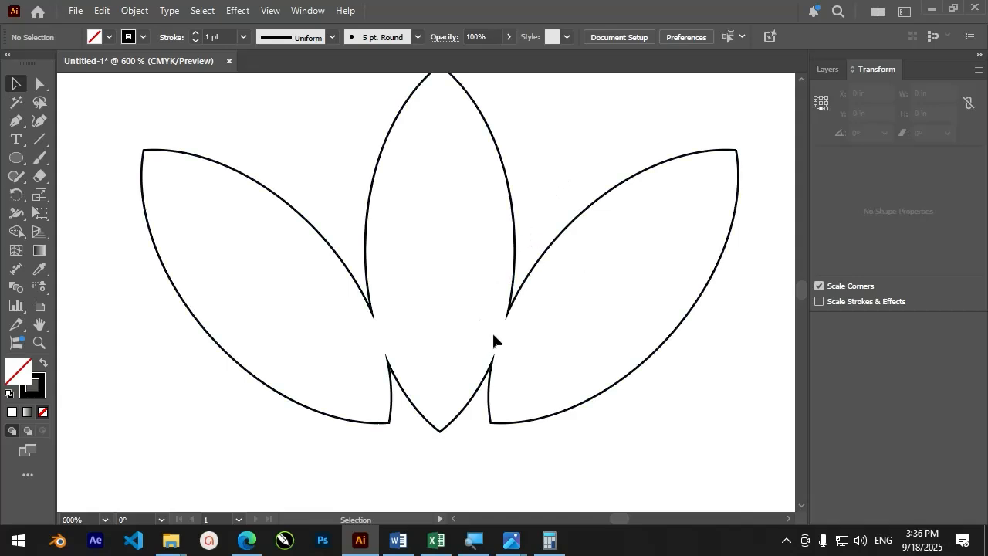
alt+scroll(403, 423, up, 1)
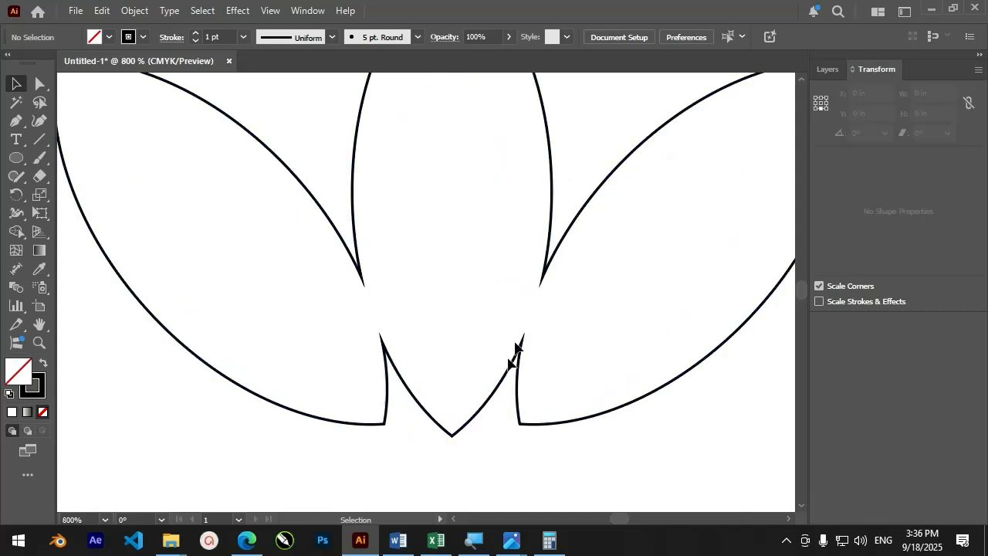
alt+scroll(479, 386, down, 7)
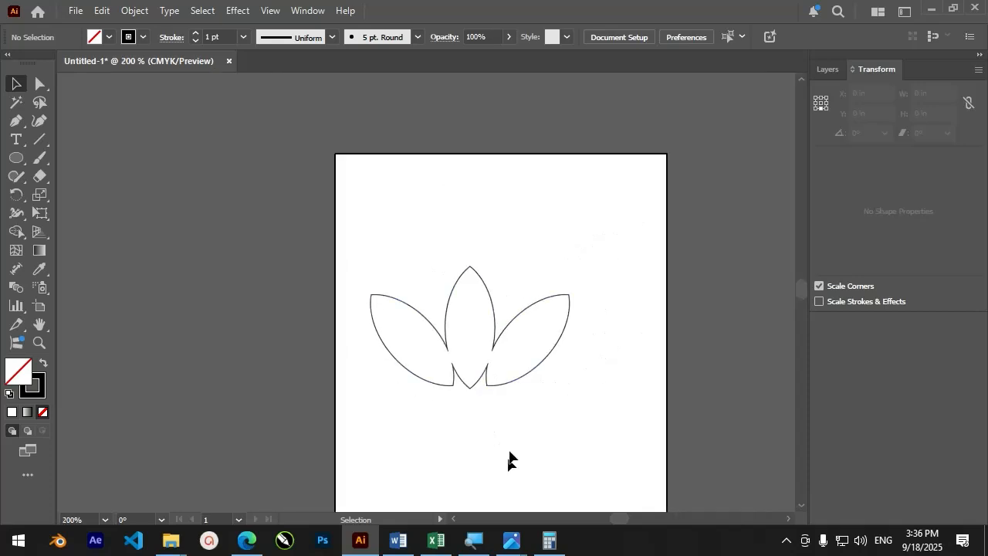
Step: Draw a horizontal rectangle about 6.90 by 0.27 in below the lotus and make two copies beneath it, each about 0.56 in lower
alt+scroll(503, 402, up, 3)
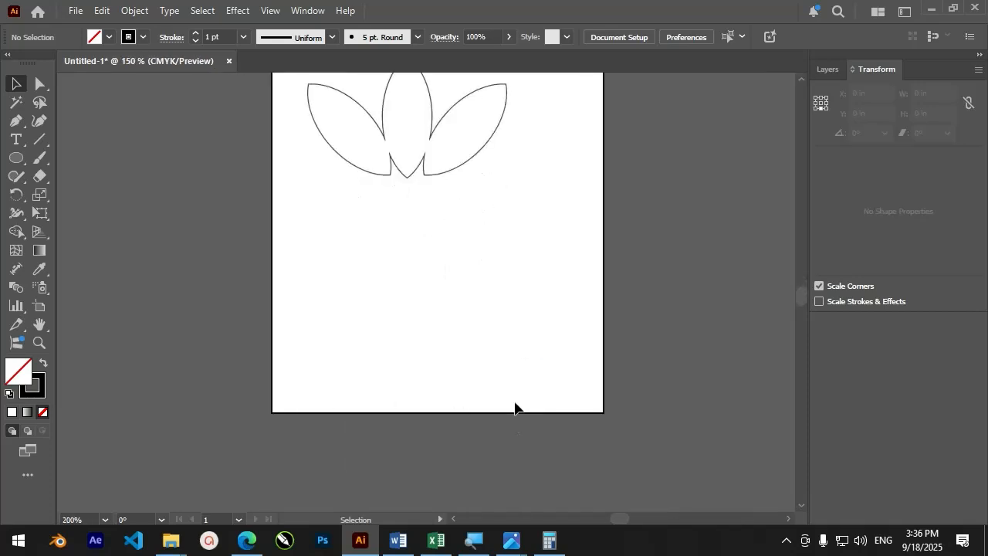
click(11, 160)
click(66, 159)
drag(293, 223, 571, 234)
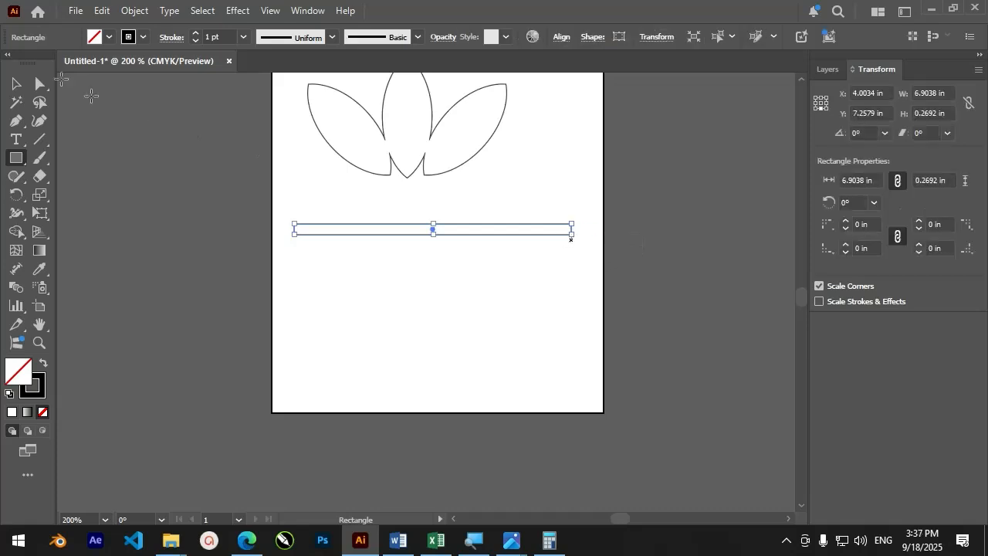
click(15, 83)
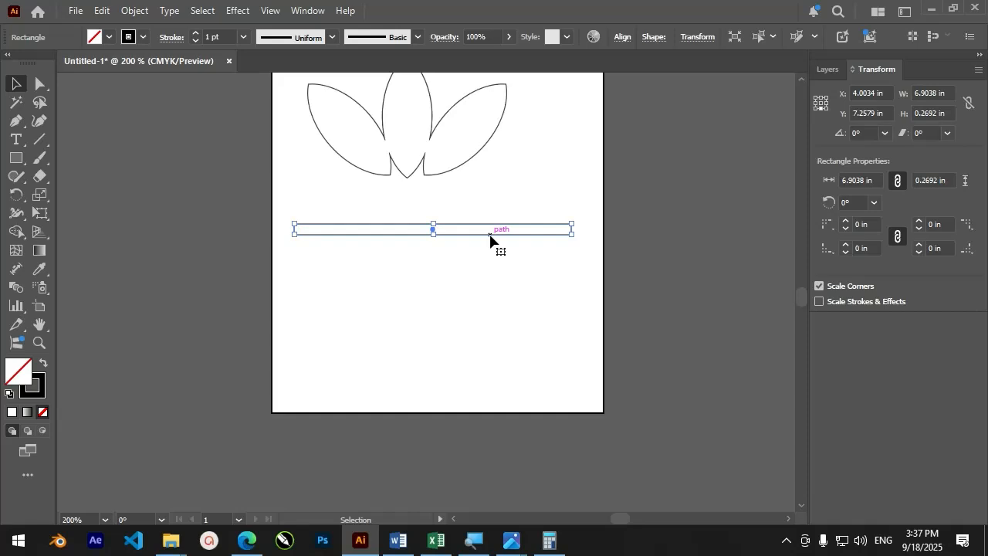
drag(489, 240, 492, 262)
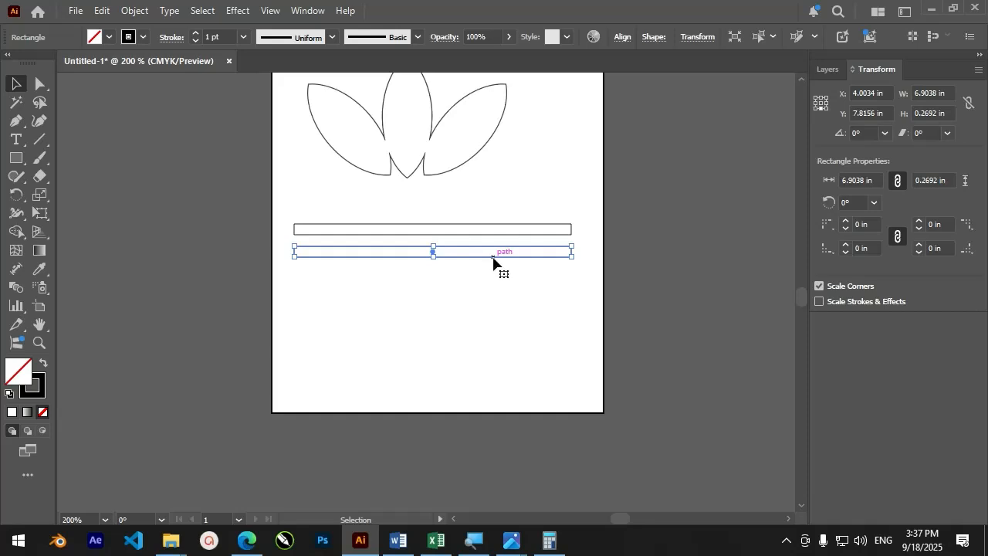
key(ctrl+d)
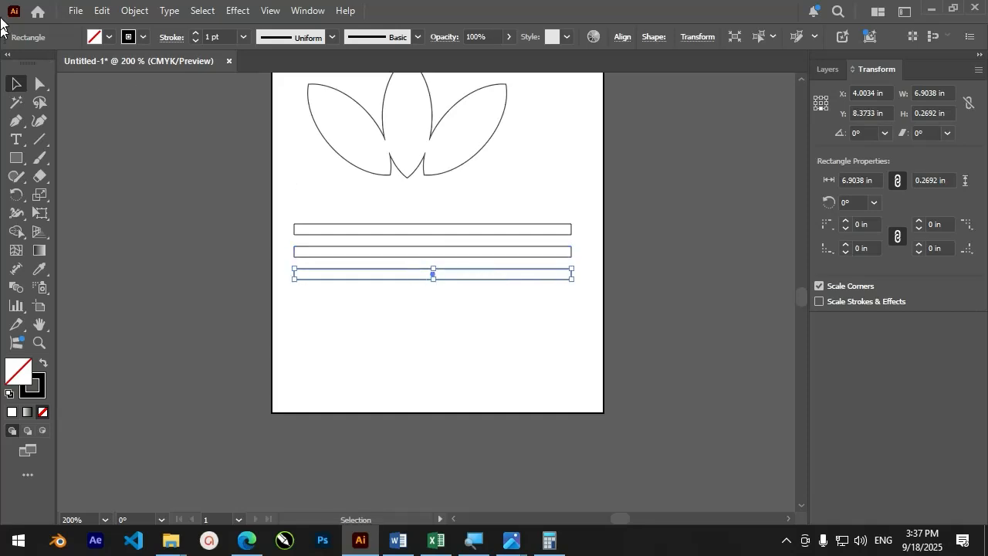
Step: Move all three bars together onto the lower half of the lotus, to about X 3.21 in, Y 5.39 in
drag(236, 165, 389, 307)
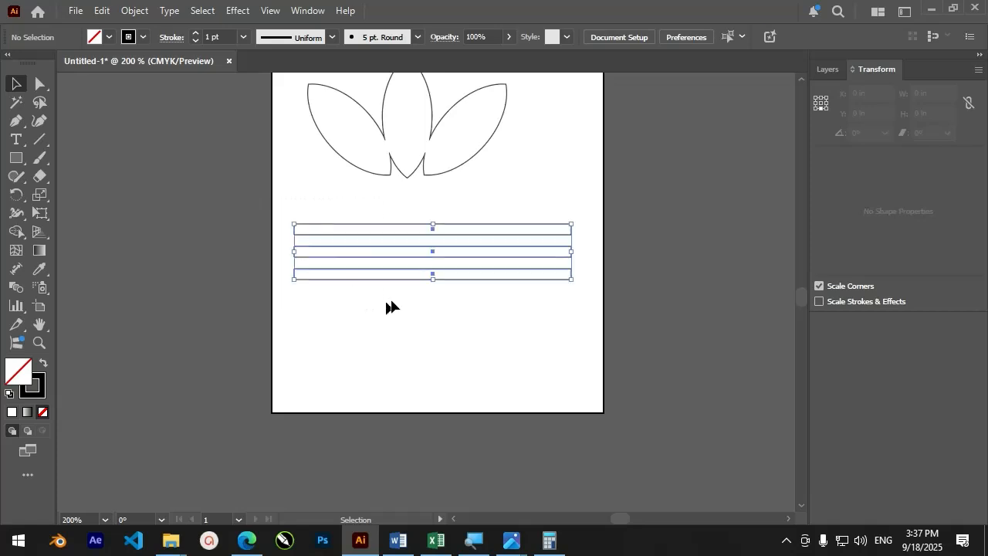
scroll(404, 155, up, 3)
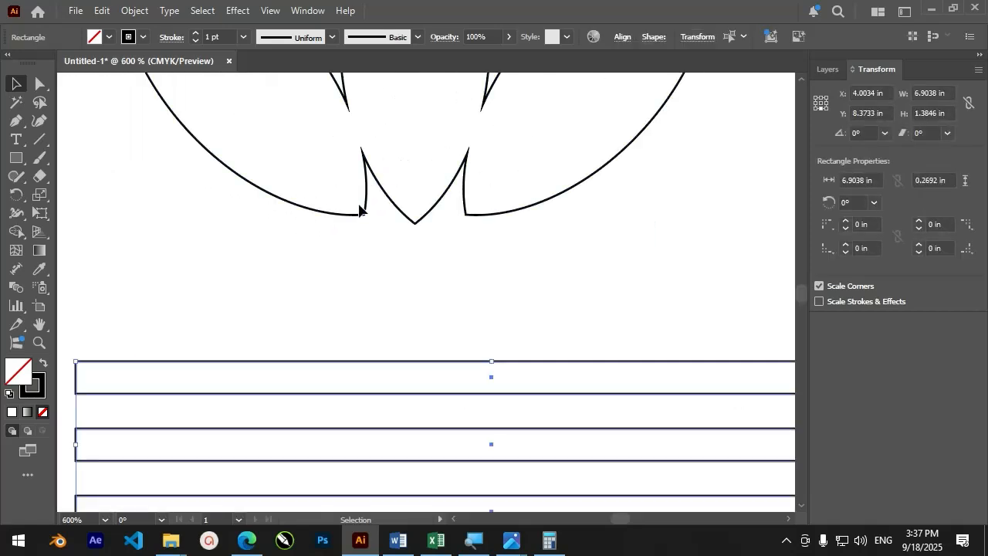
scroll(401, 244, down, 3)
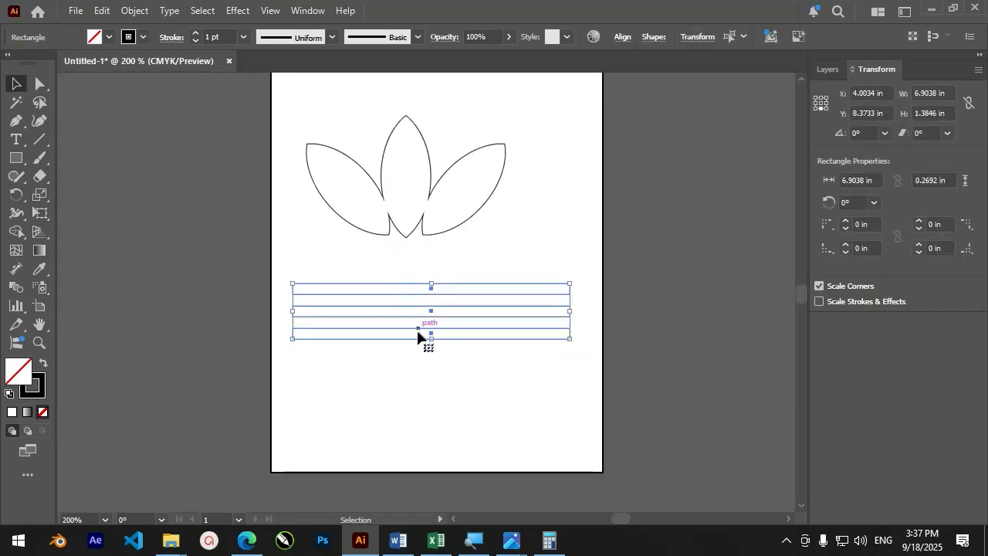
drag(417, 338, 385, 225)
scroll(401, 232, up, 3)
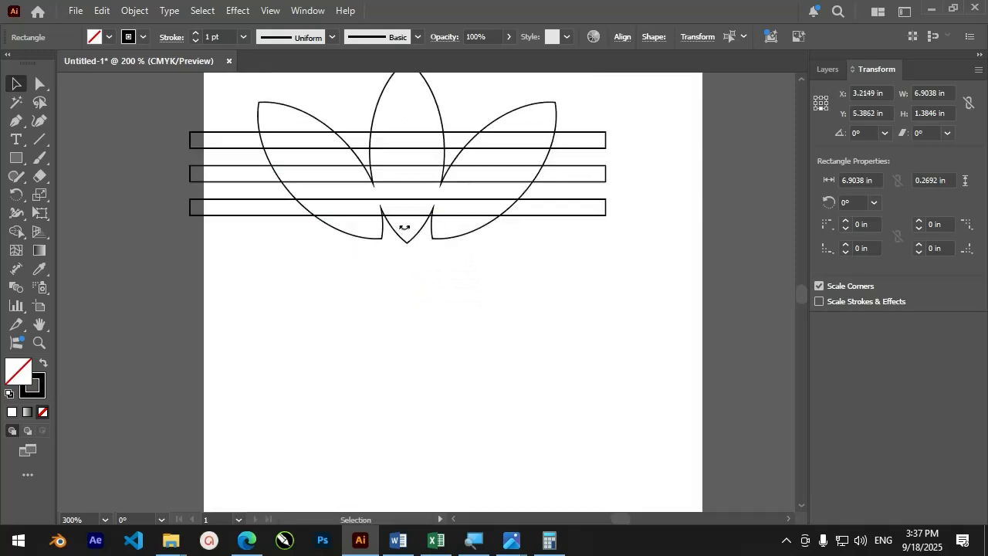
Step: Compress the three bars from their upper edge to a combined height of about 0.67 in
scroll(399, 181, down, 3)
scroll(379, 185, up, 2)
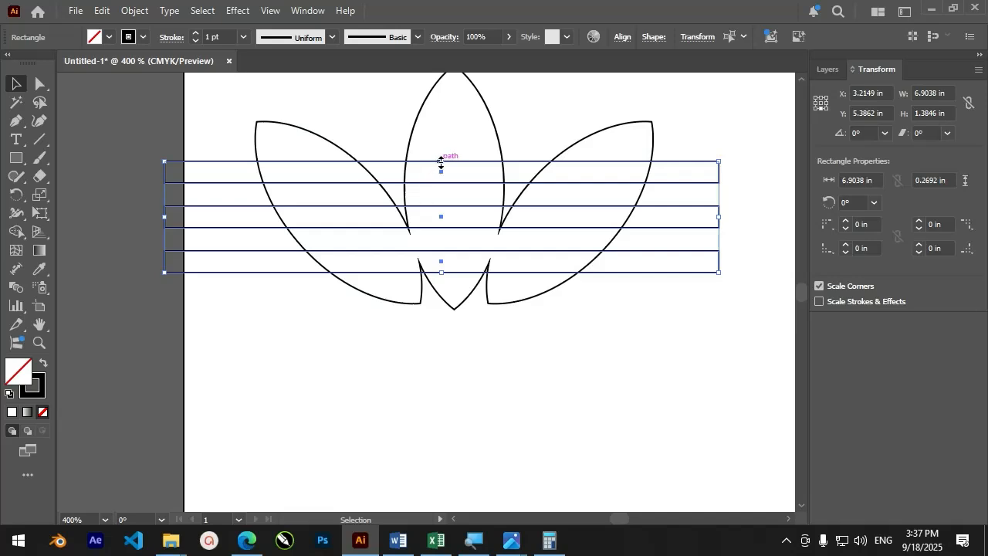
drag(441, 162, 442, 213)
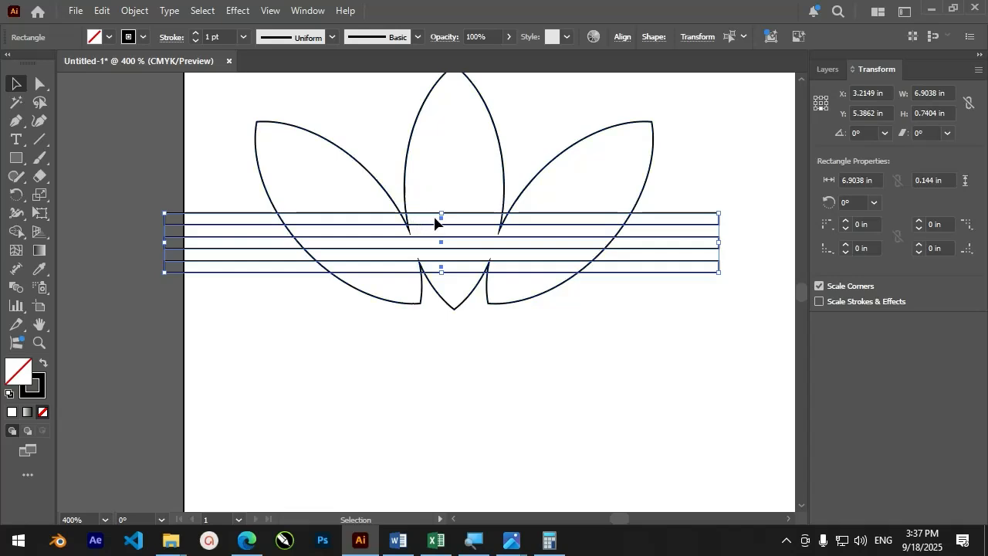
drag(442, 215, 441, 219)
Step: Cut the three bars out of the lotus with Shape Builder, removing their overhanging ends and leaving two horizontal stripes across the leaves
scroll(418, 225, up, 1)
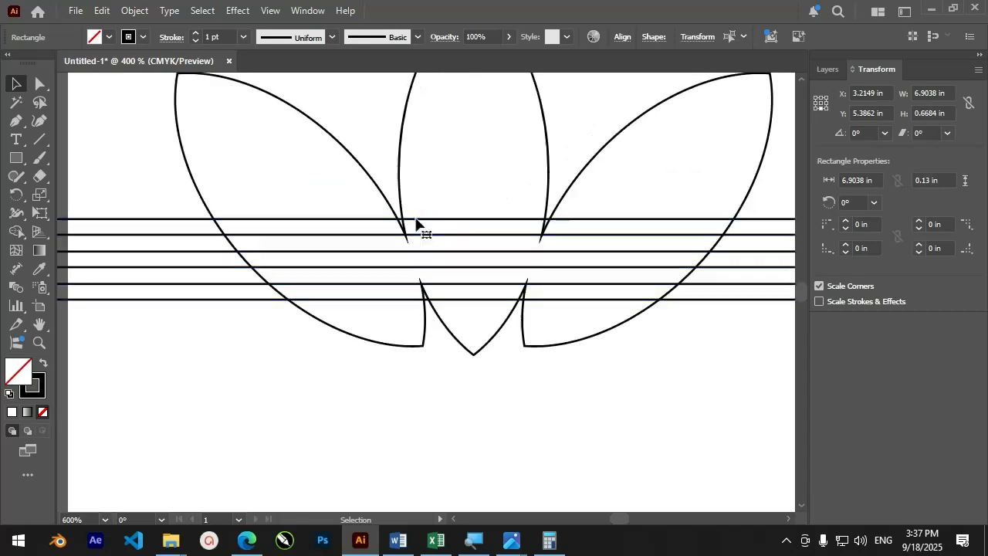
scroll(423, 226, up, 1)
scroll(423, 226, down, 3)
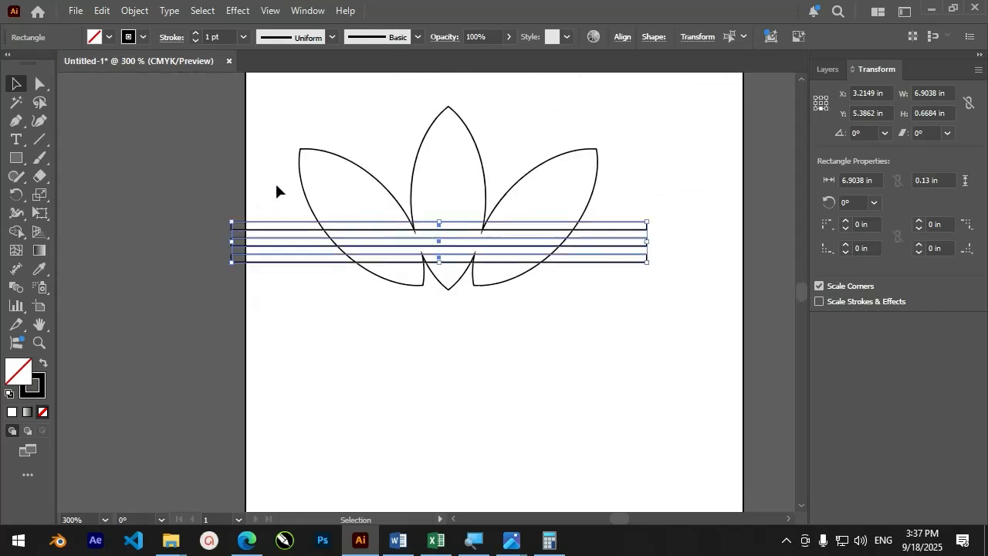
drag(271, 180, 647, 297)
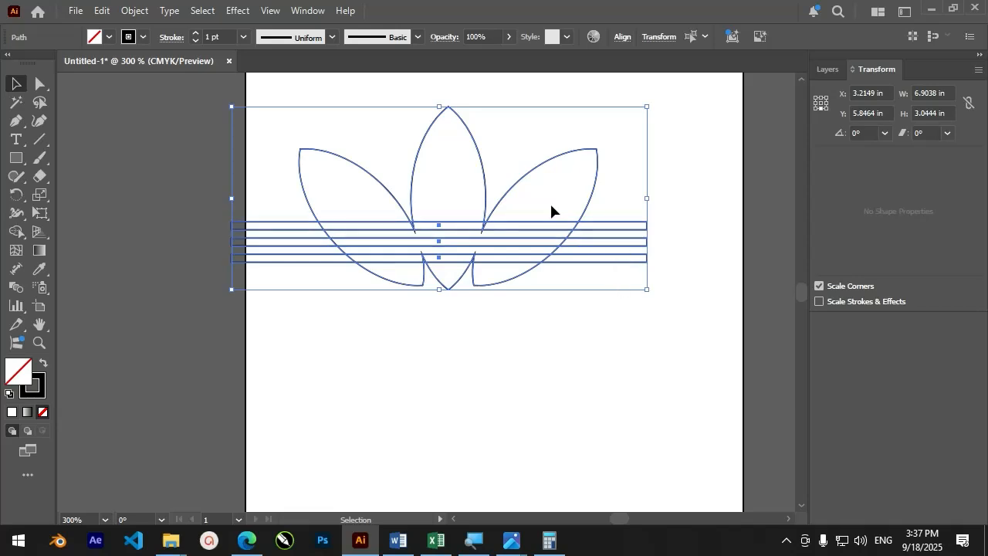
click(17, 233)
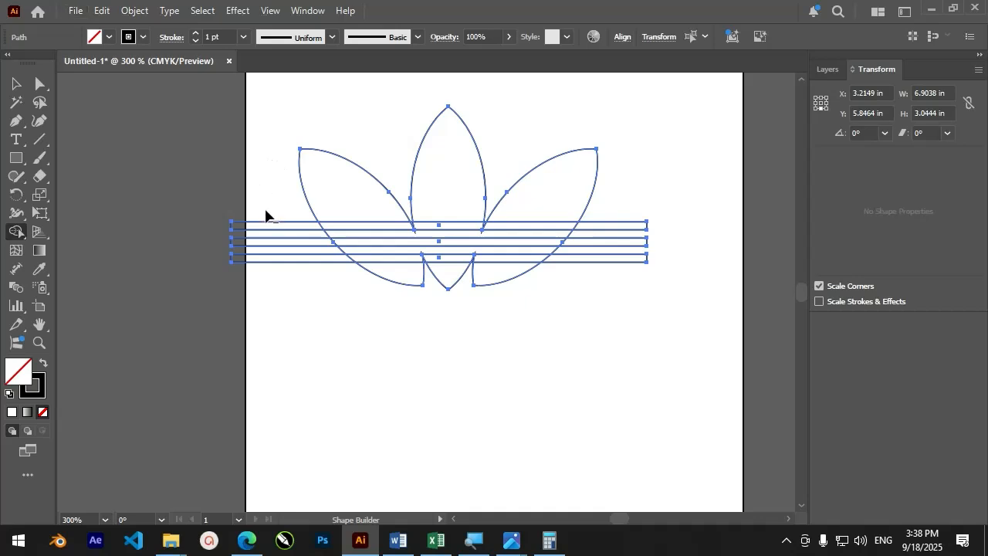
drag(265, 216, 266, 267)
drag(644, 213, 589, 302)
scroll(569, 227, up, 2)
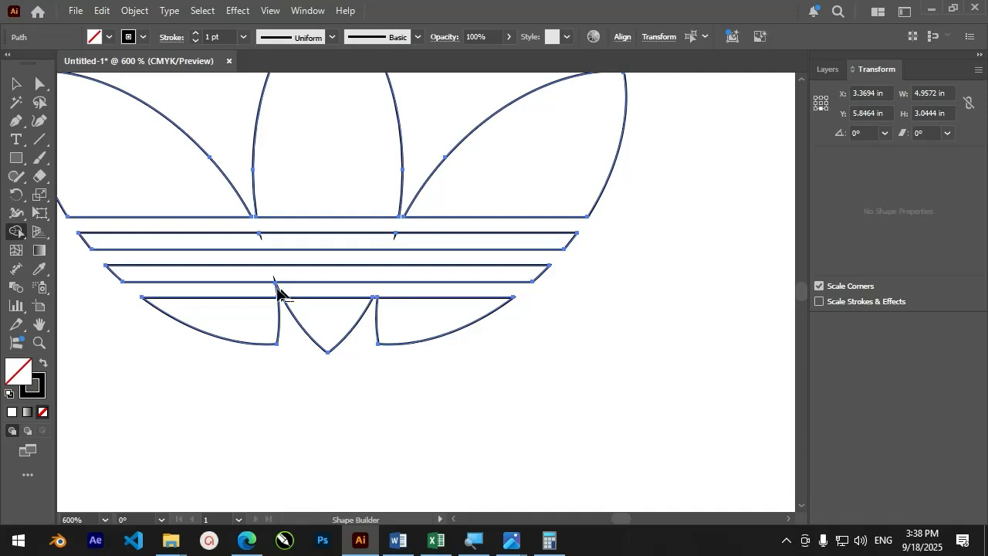
scroll(307, 298, down, 2)
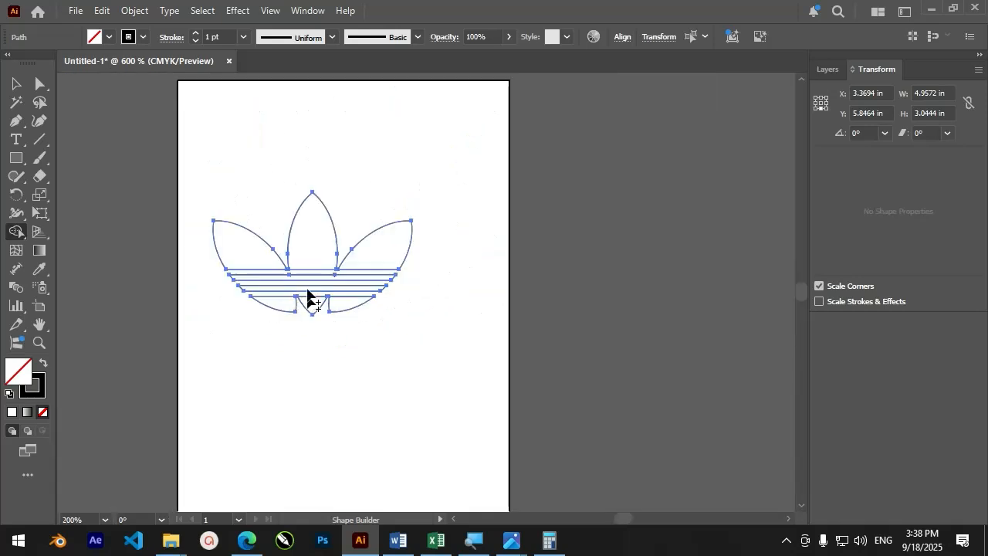
scroll(302, 279, up, 1)
scroll(301, 276, up, 1)
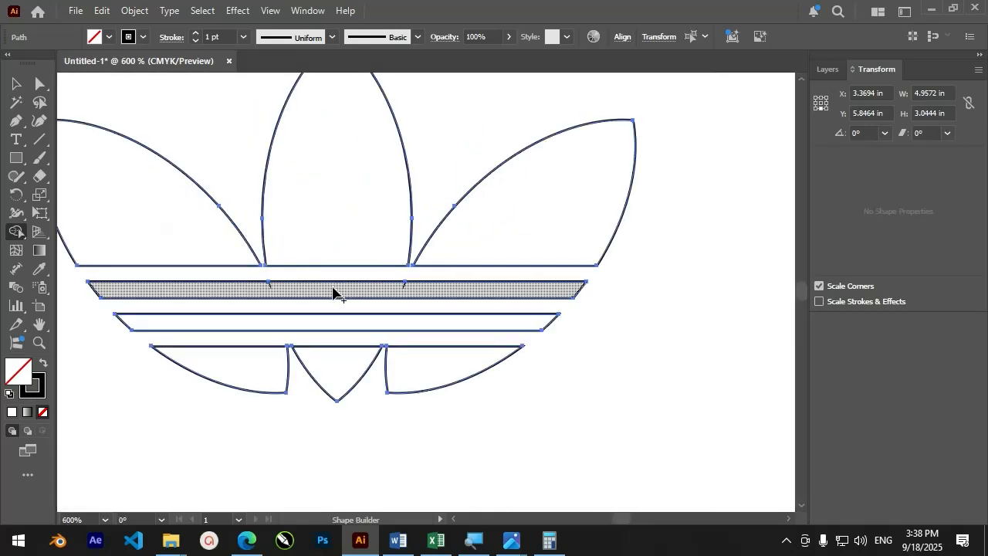
scroll(333, 292, down, 1)
Step: Fill the whole lotus logo with black and set its stroke to none
click(16, 83)
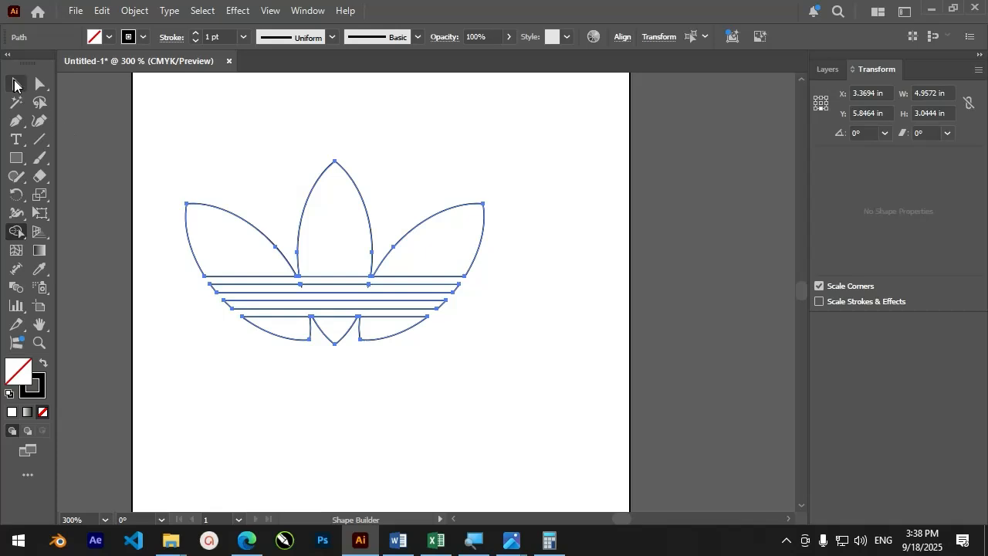
drag(149, 160, 251, 254)
drag(482, 383, 483, 384)
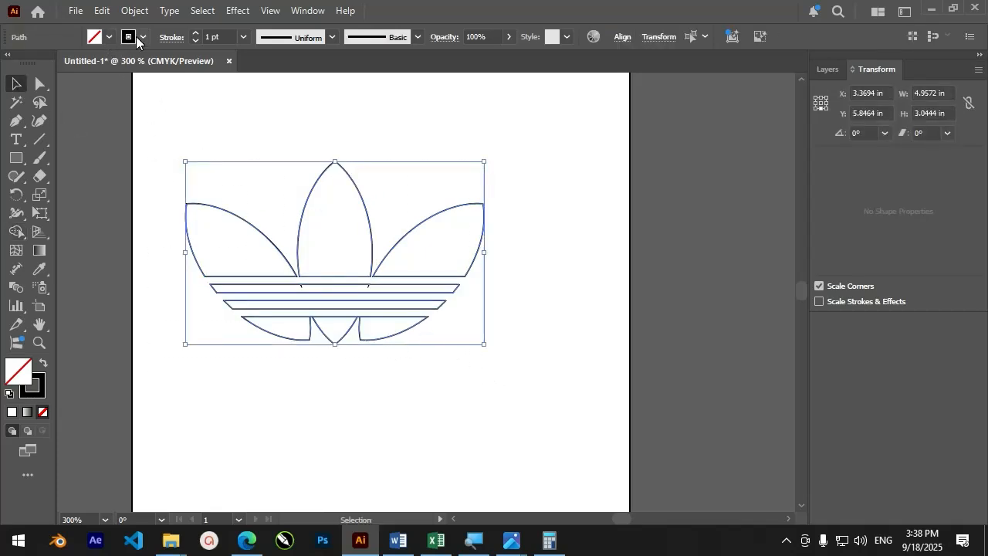
click(109, 36)
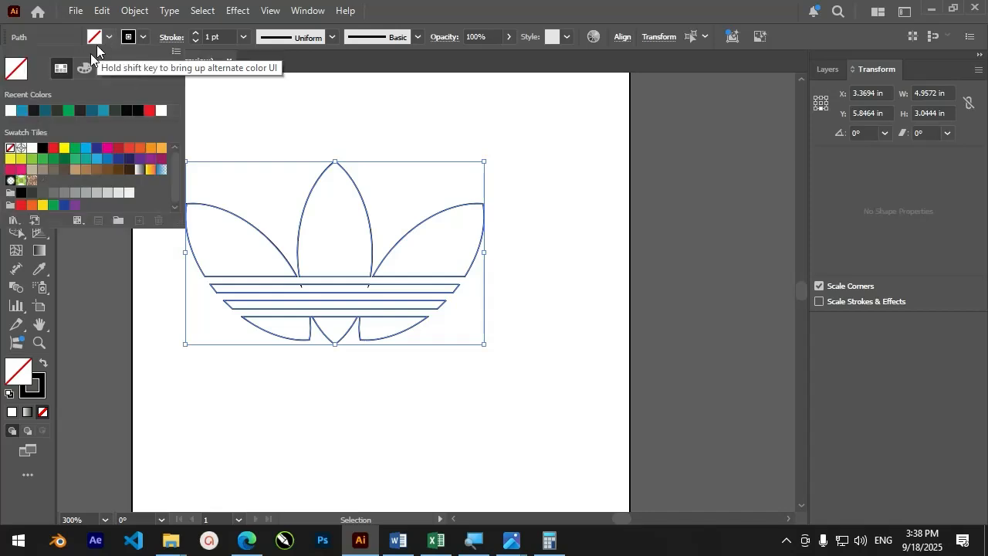
click(42, 150)
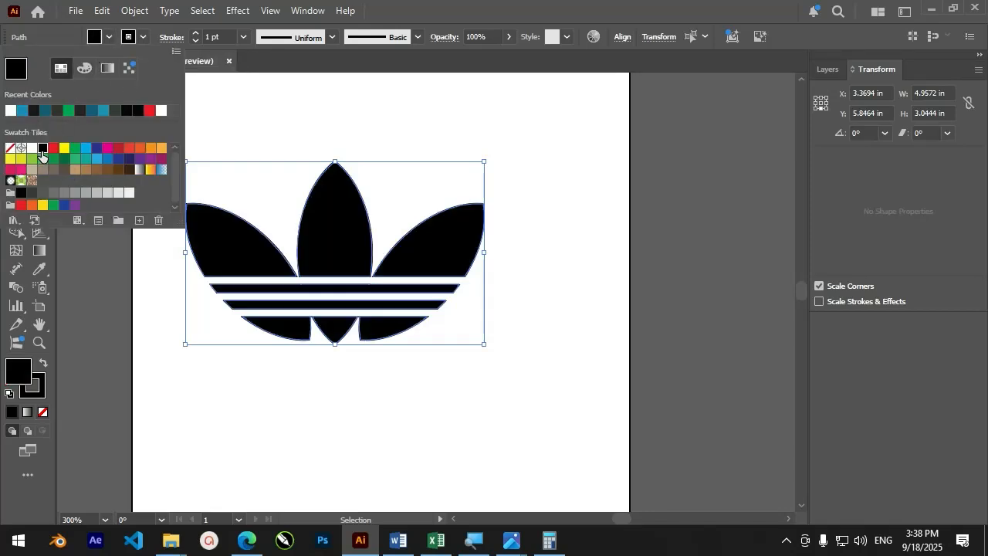
click(143, 40)
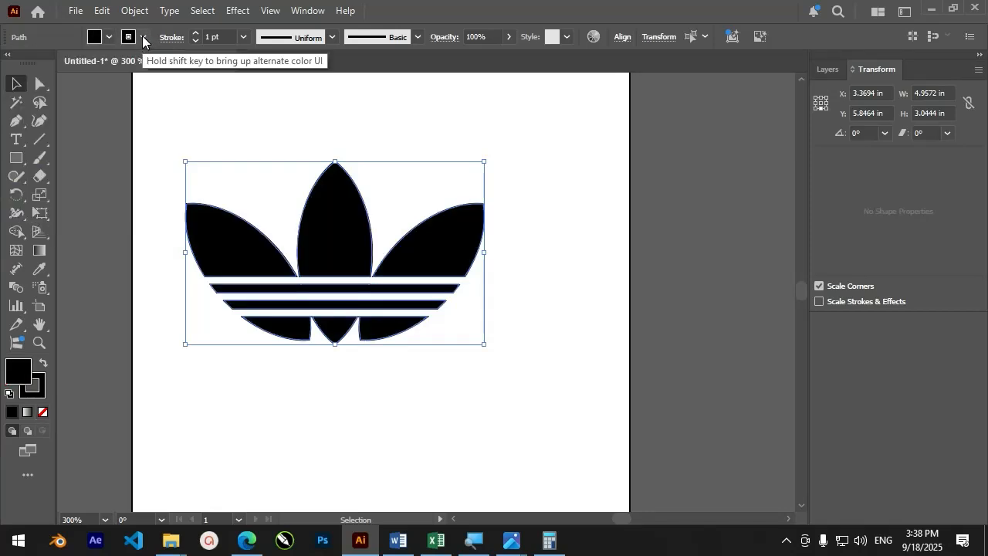
click(143, 41)
click(10, 147)
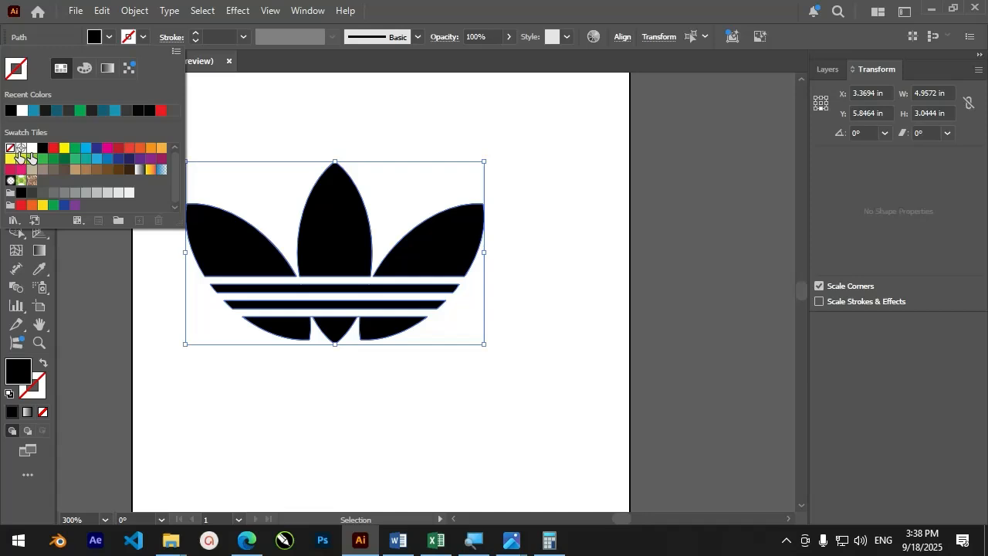
click(274, 130)
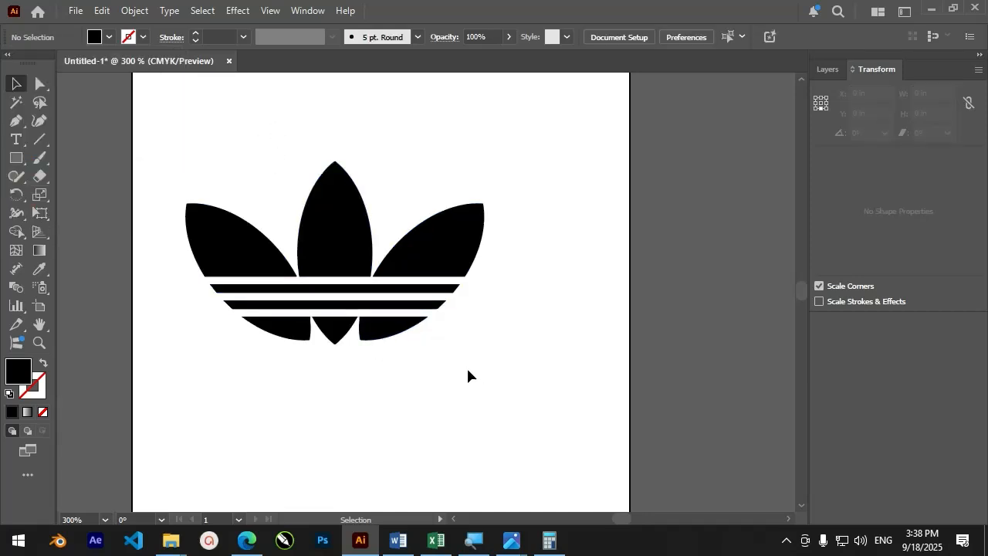
Step: Add a point text reading "text" just below the logo
click(16, 139)
click(293, 368)
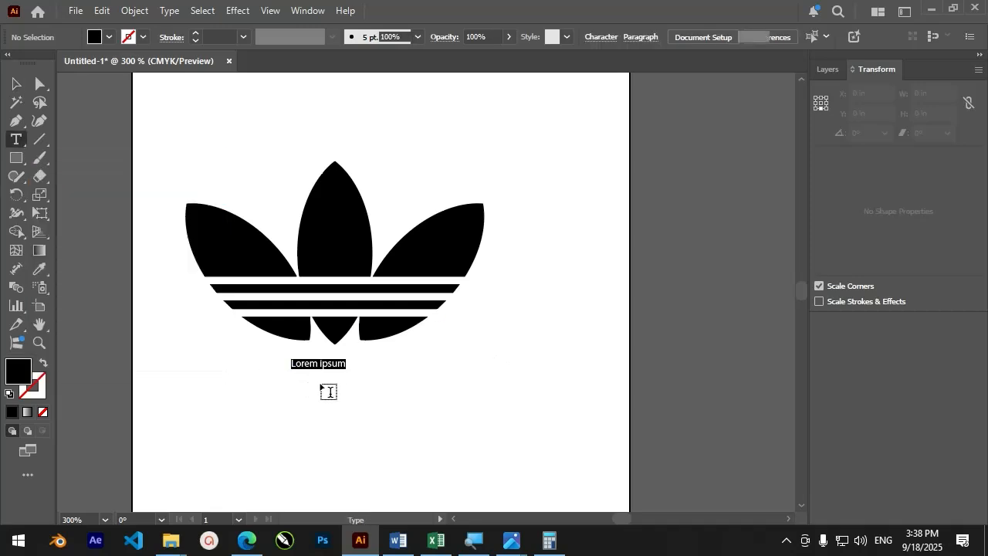
text(text)
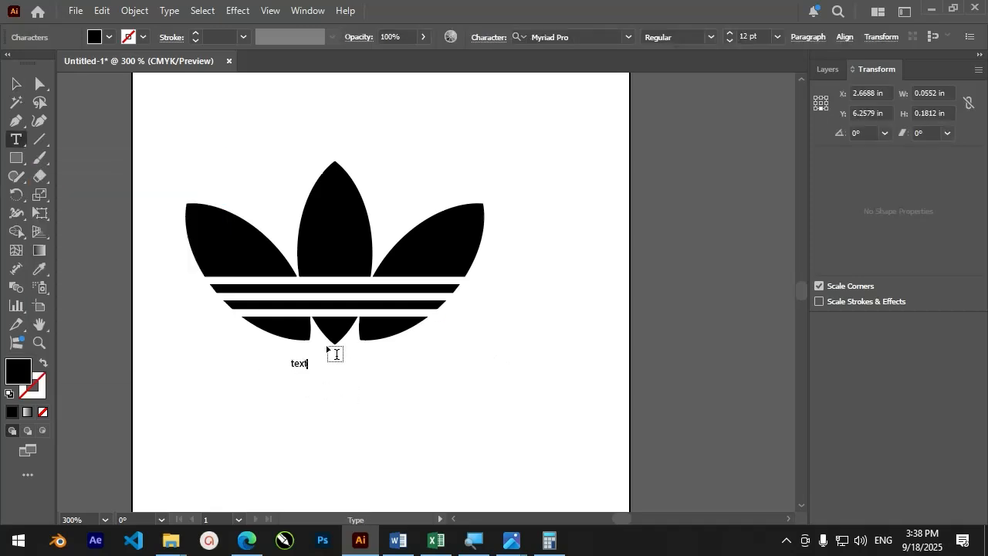
Step: Enlarge the word "text" to about 2.21 by 1.01 in and centre it under the logo at about X 3.37 in
click(15, 83)
drag(305, 372, 399, 394)
click(425, 400)
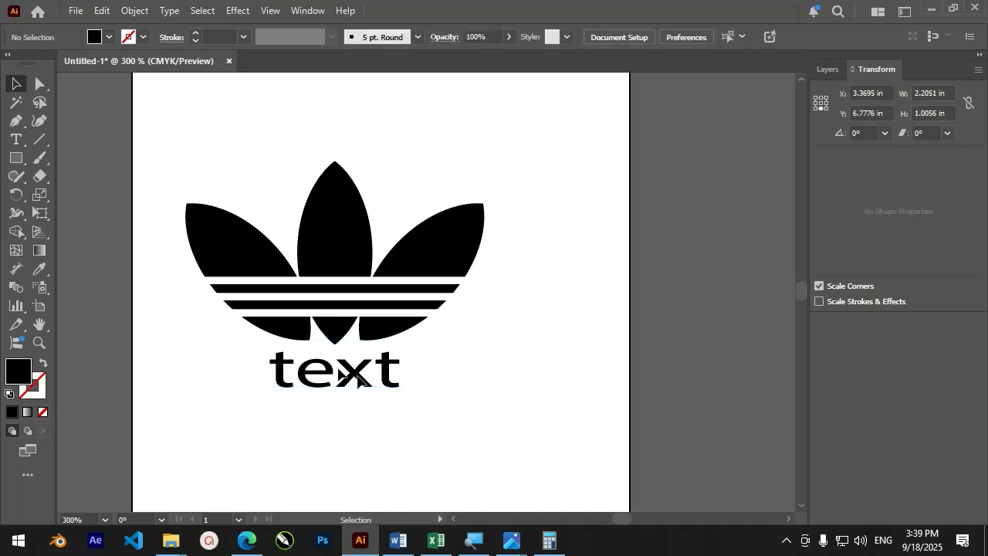